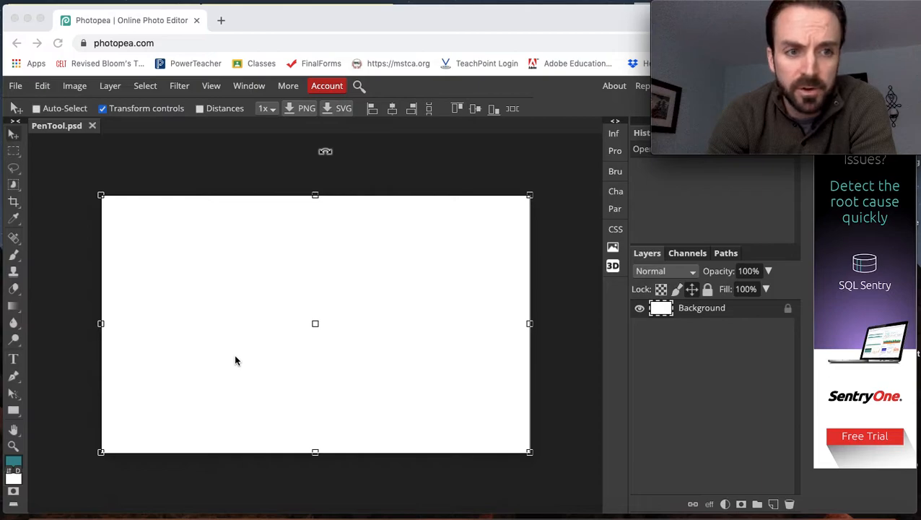
# Start a red-filled Pen tool shape with a smooth first anchor in the canvas's upper area, its handles sloping up to the right
pyautogui.click(14, 376)
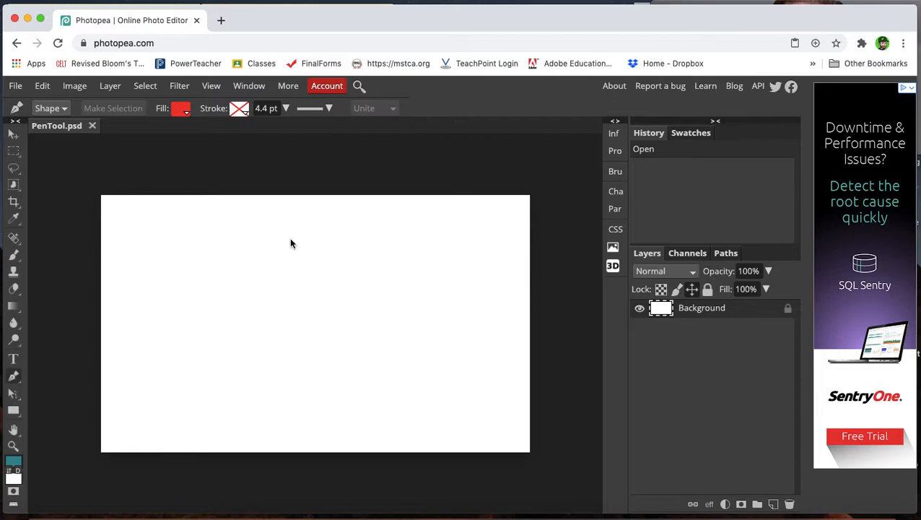
pyautogui.scroll(2, 285, 242)
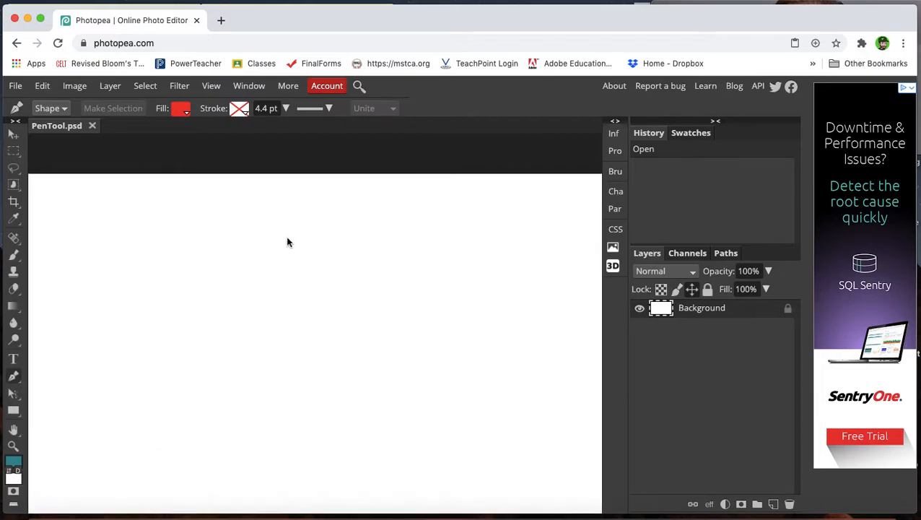
pyautogui.click(245, 262)
pyautogui.moveTo(245, 263)
pyautogui.mouseDown()
pyautogui.moveTo(323, 241)
pyautogui.moveTo(340, 226)
pyautogui.moveTo(296, 246)
pyautogui.moveTo(264, 244)
pyautogui.moveTo(256, 262)
pyautogui.mouseUp()
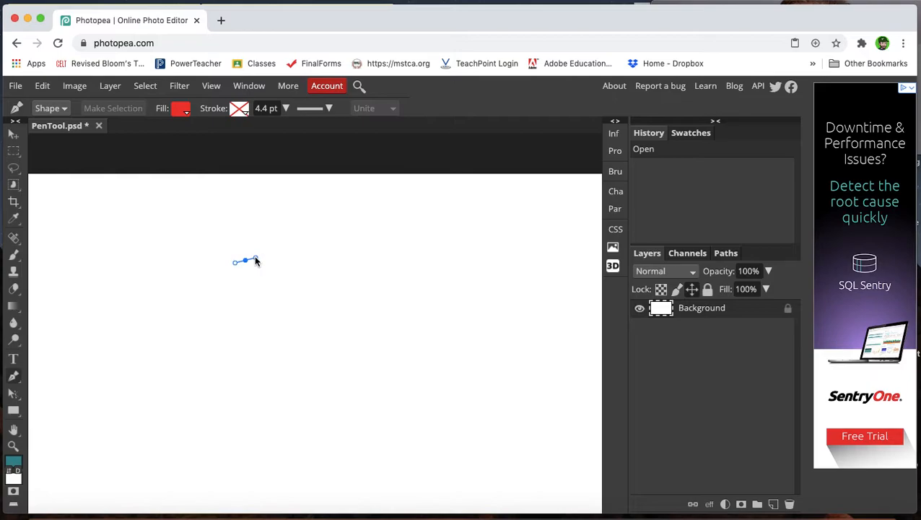
pyautogui.moveTo(253, 262); pyautogui.dragTo(337, 237)
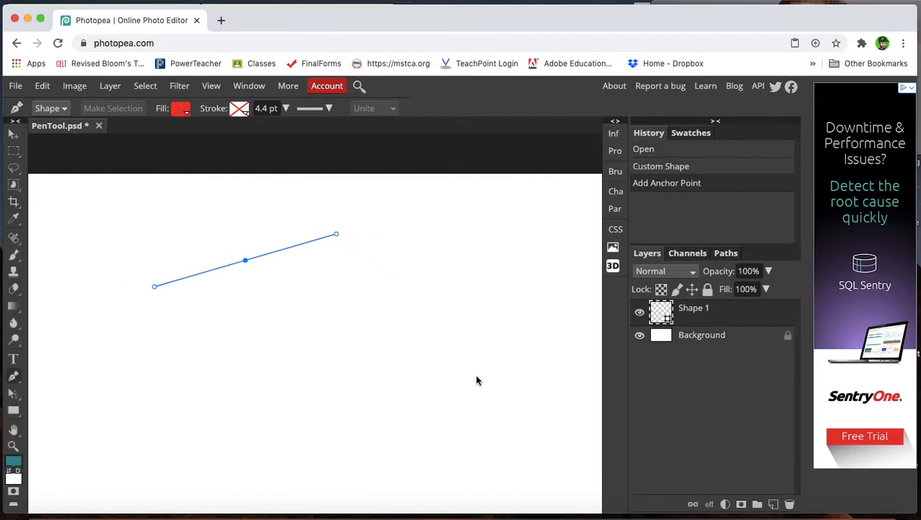
# Add smooth anchors on the right, bottom and left sides, and close the path at the first anchor to form a rounded red shape
pyautogui.scroll(-3, 476, 376)
pyautogui.scroll(3, 477, 375)
pyautogui.scroll(1, 476, 376)
pyautogui.click(410, 363)
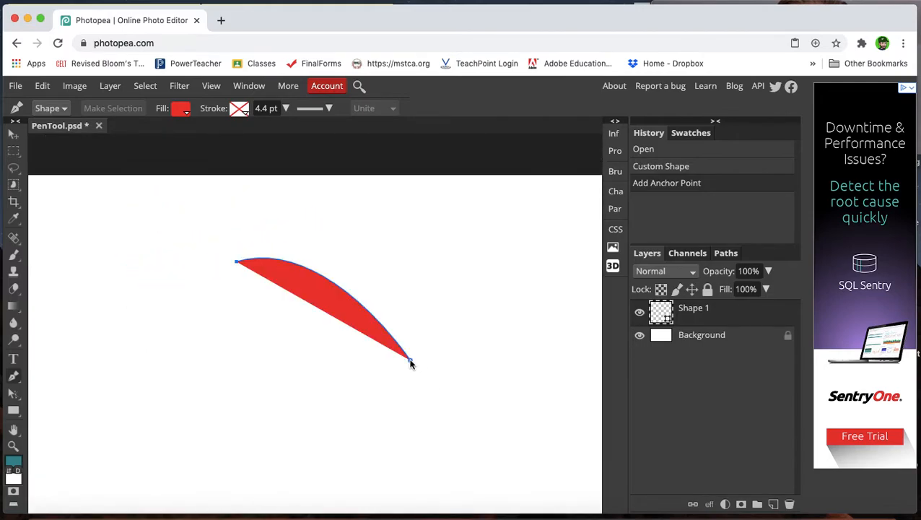
pyautogui.moveTo(410, 363); pyautogui.dragTo(413, 462)
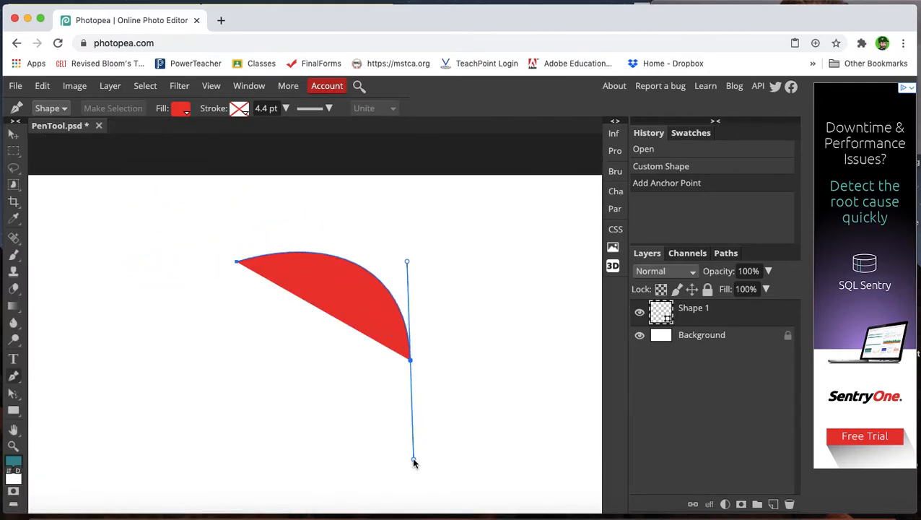
pyautogui.click(254, 464)
pyautogui.moveTo(254, 465); pyautogui.dragTo(173, 459)
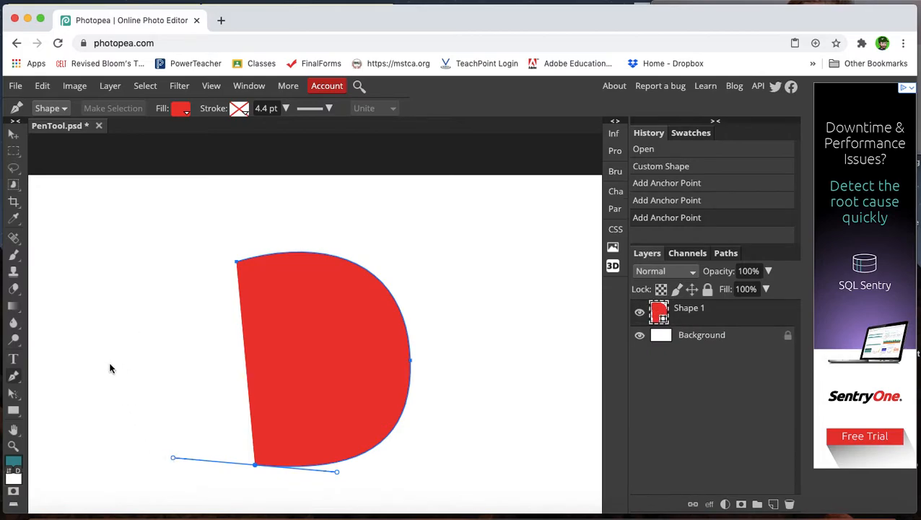
pyautogui.moveTo(110, 365); pyautogui.dragTo(104, 295)
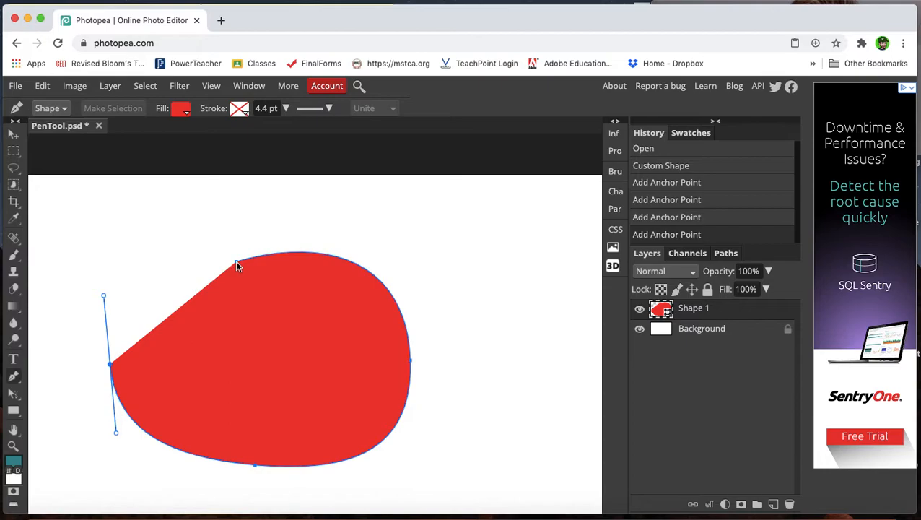
pyautogui.moveTo(235, 260); pyautogui.dragTo(350, 247)
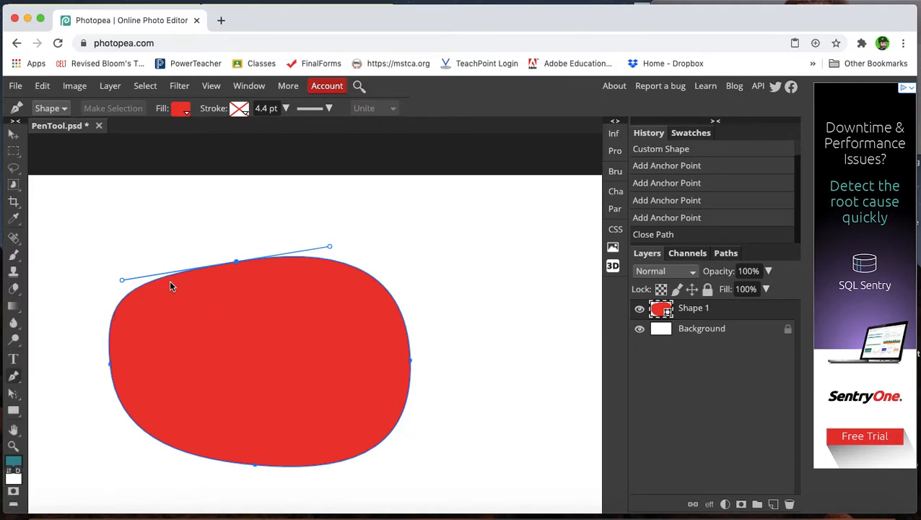
# With Direct Select, raise the shape's top anchor and collapse both its handles into it to form a peak
pyautogui.click(16, 398)
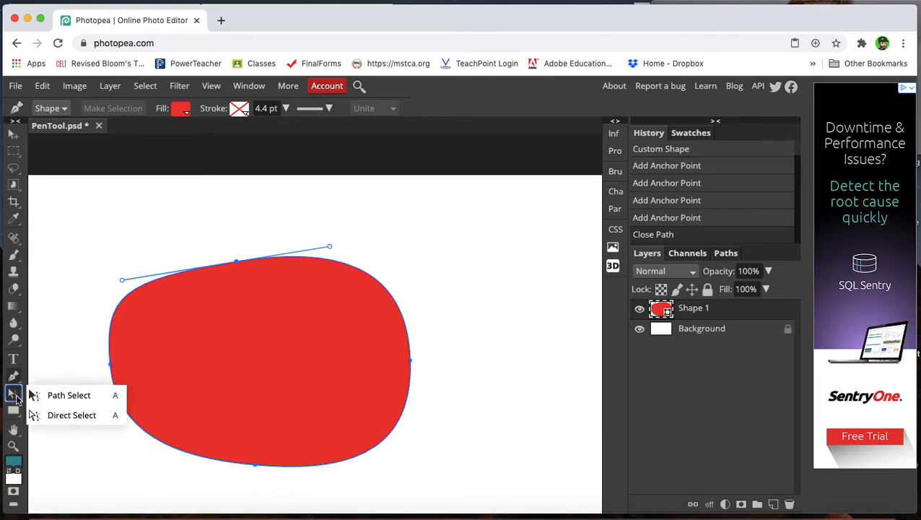
pyautogui.click(58, 417)
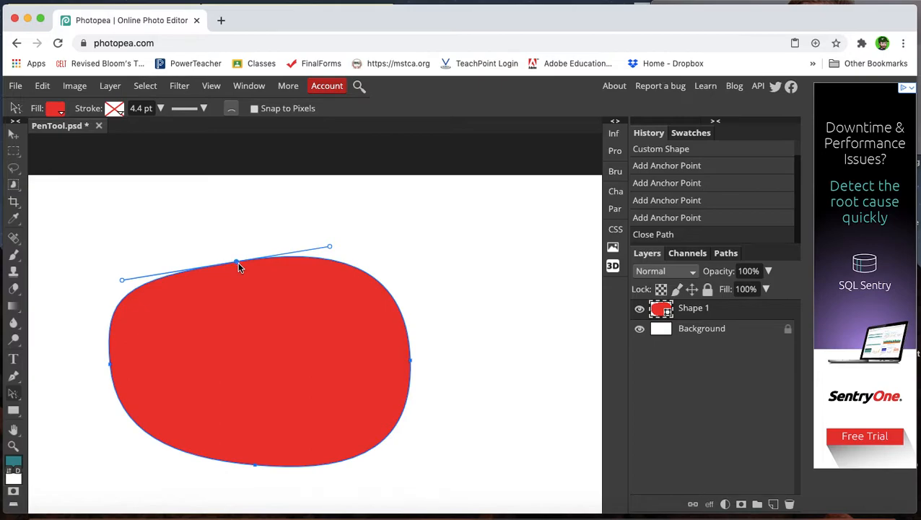
pyautogui.moveTo(240, 262); pyautogui.dragTo(248, 226)
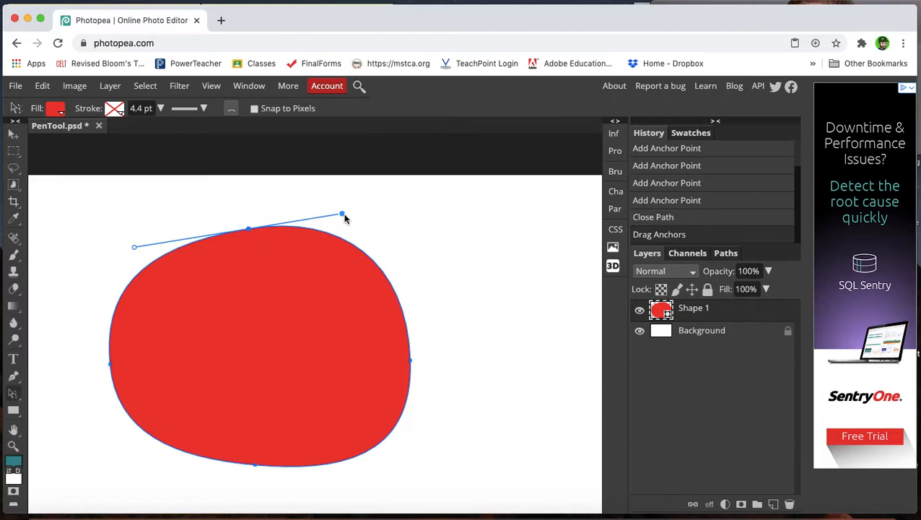
pyautogui.moveTo(342, 215); pyautogui.dragTo(257, 230)
pyautogui.moveTo(133, 238); pyautogui.dragTo(251, 229)
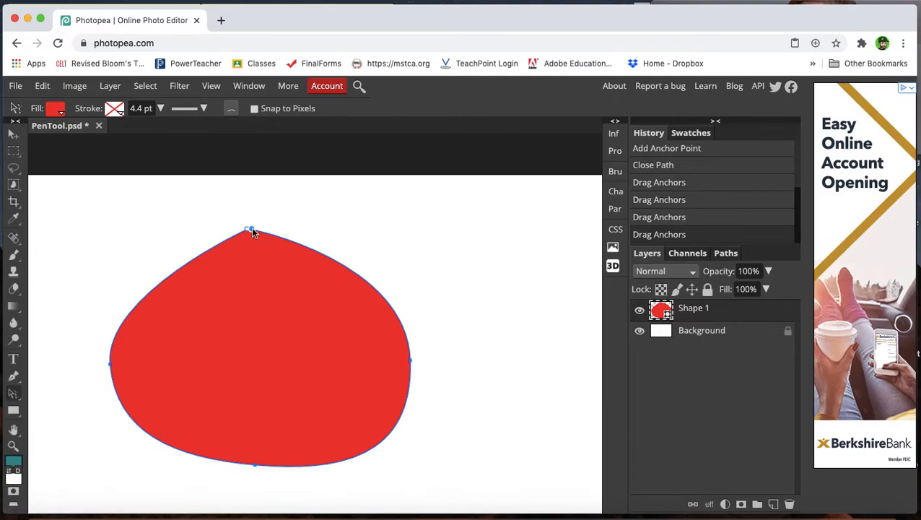
# Pull both handles back out of the top anchor and lower the anchor slightly to round the peak into a smooth curve
pyautogui.moveTo(253, 232); pyautogui.dragTo(343, 219)
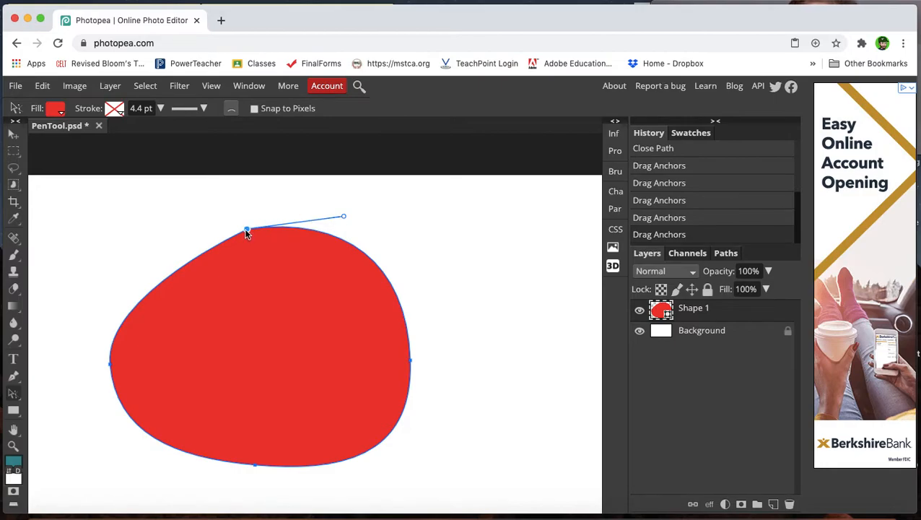
pyautogui.moveTo(247, 231)
pyautogui.mouseDown()
pyautogui.moveTo(197, 236)
pyautogui.moveTo(246, 240)
pyautogui.mouseUp()
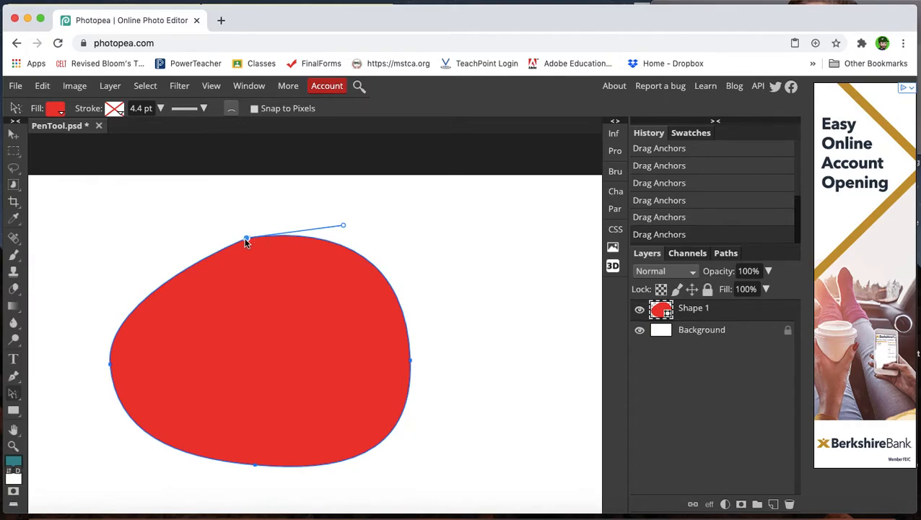
pyautogui.moveTo(246, 239); pyautogui.dragTo(108, 233)
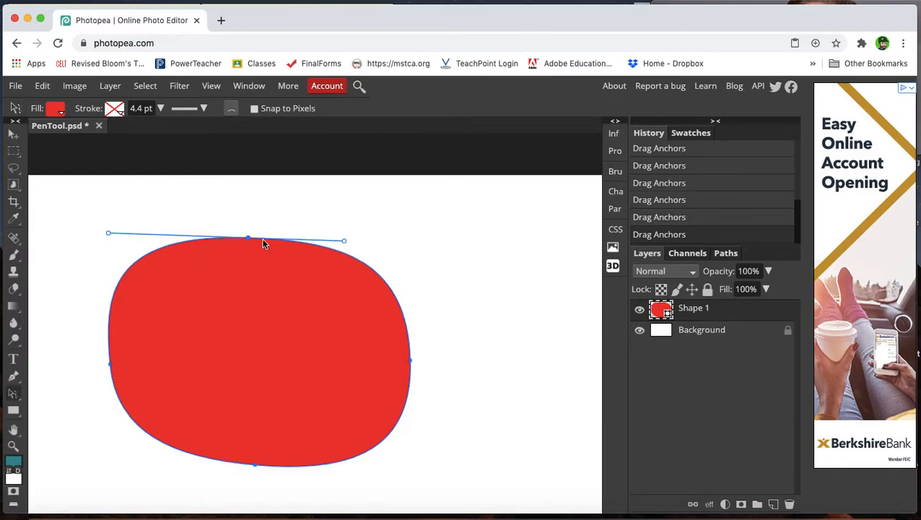
# Shift the top anchor rightward with a shortened left handle, and move the right-side anchor outward with a longer upper handle
pyautogui.moveTo(248, 237); pyautogui.dragTo(270, 232)
pyautogui.moveTo(130, 227); pyautogui.dragTo(257, 229)
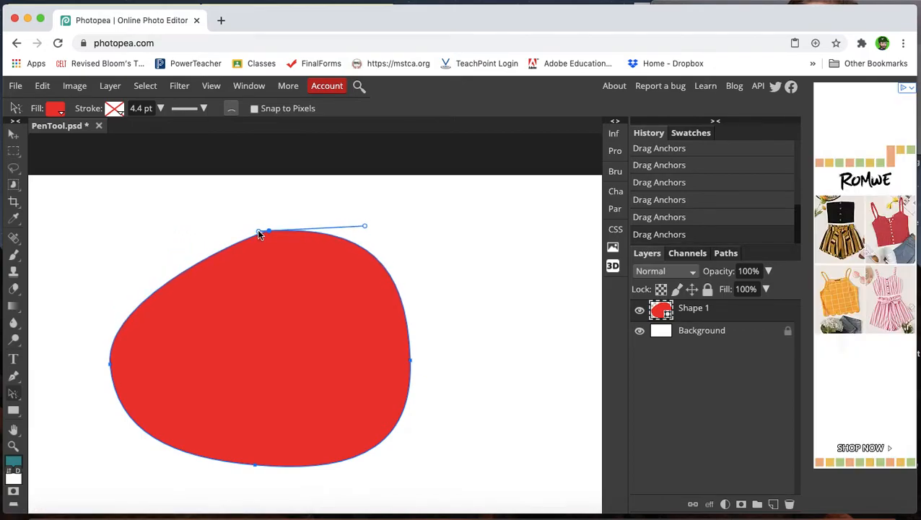
pyautogui.moveTo(365, 226); pyautogui.dragTo(359, 207)
pyautogui.moveTo(410, 360); pyautogui.dragTo(483, 369)
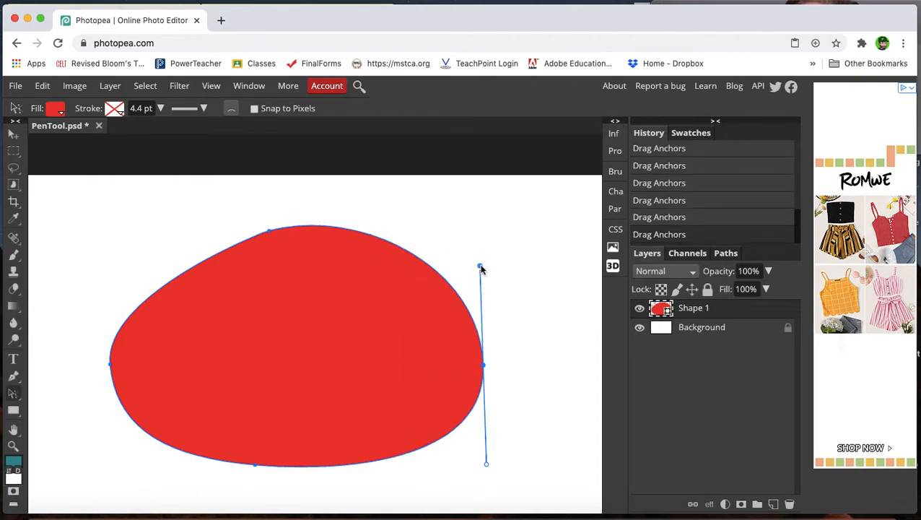
pyautogui.moveTo(480, 269); pyautogui.dragTo(484, 193)
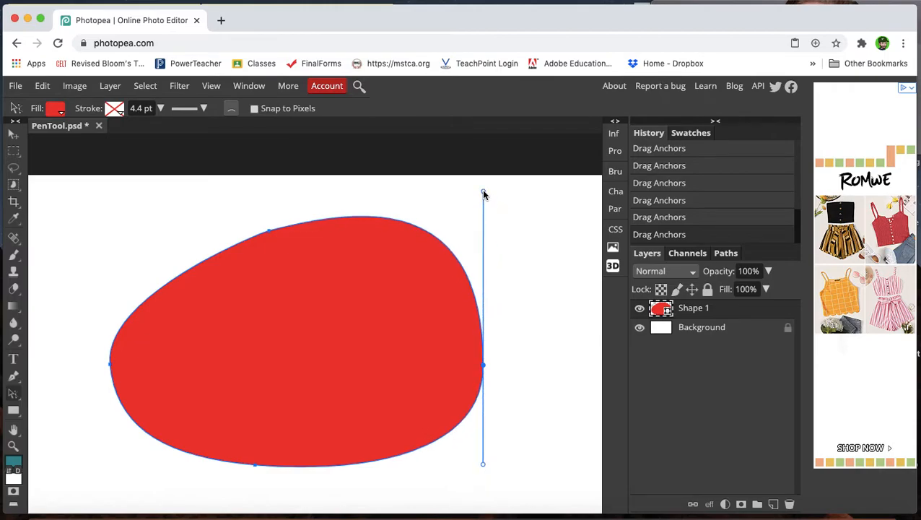
# Lower the top anchor into a notch with a raised right handle, and move the right-side anchor farther out with inward-tilted handles
pyautogui.click(269, 232)
pyautogui.moveTo(358, 208); pyautogui.dragTo(358, 187)
pyautogui.moveTo(273, 253); pyautogui.dragTo(291, 314)
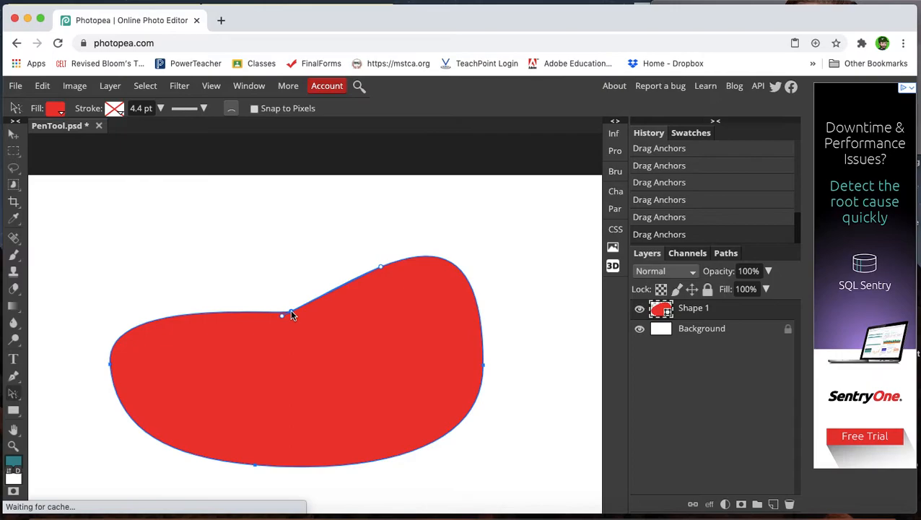
pyautogui.moveTo(383, 272); pyautogui.dragTo(401, 217)
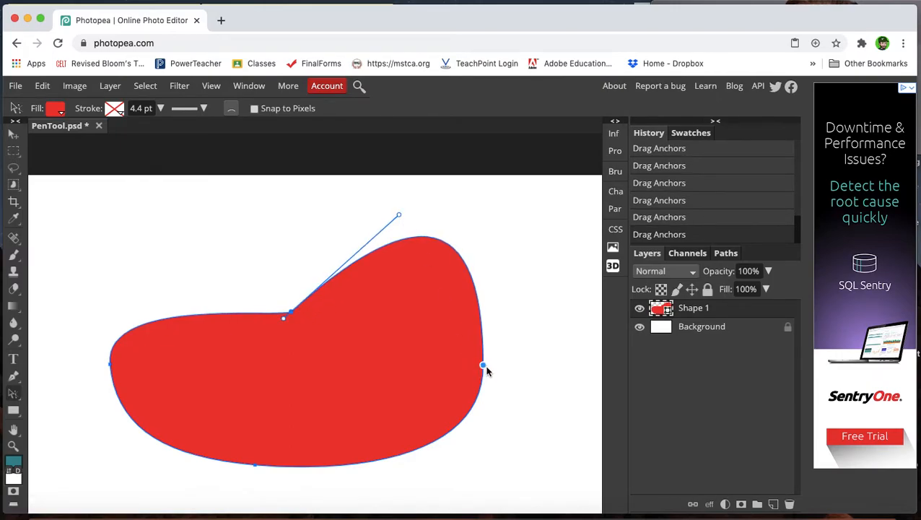
pyautogui.moveTo(483, 364); pyautogui.dragTo(553, 356)
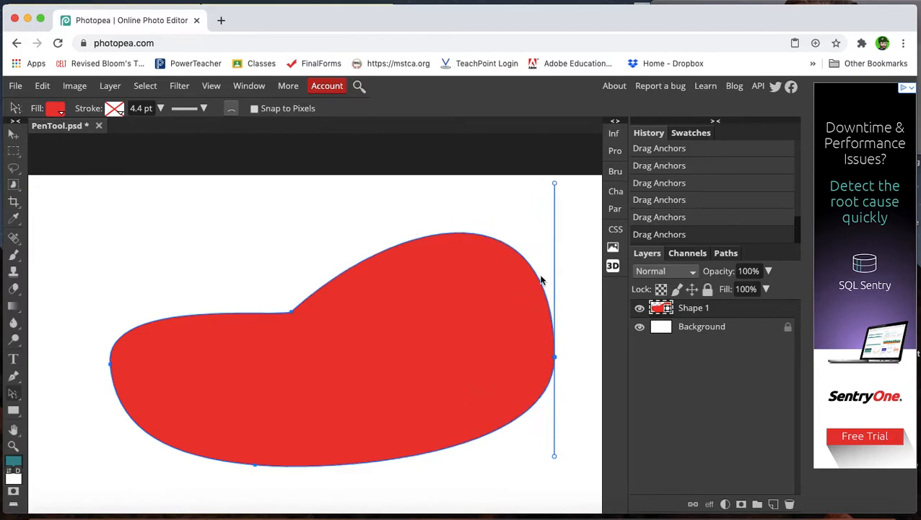
pyautogui.moveTo(554, 186); pyautogui.dragTo(528, 228)
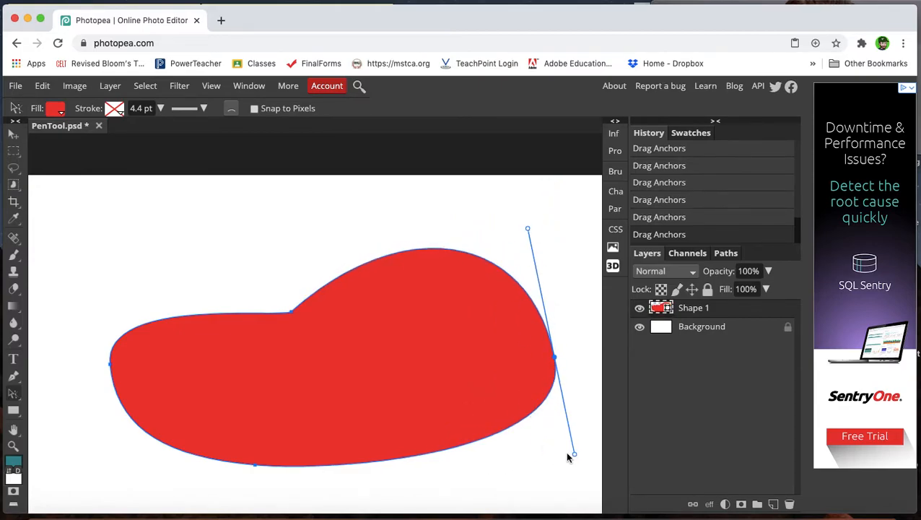
# Move the shape's bottom and left anchors downward, and lengthen the left anchor's upper handle to round that side
pyautogui.moveTo(259, 470); pyautogui.dragTo(257, 493)
pyautogui.scroll(-1, 248, 399)
pyautogui.scroll(-2, 250, 399)
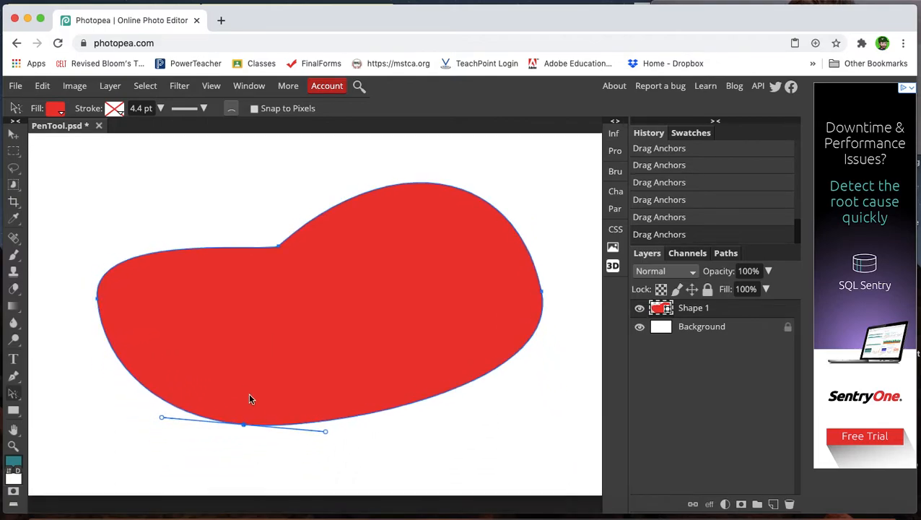
pyautogui.moveTo(99, 303); pyautogui.dragTo(97, 206)
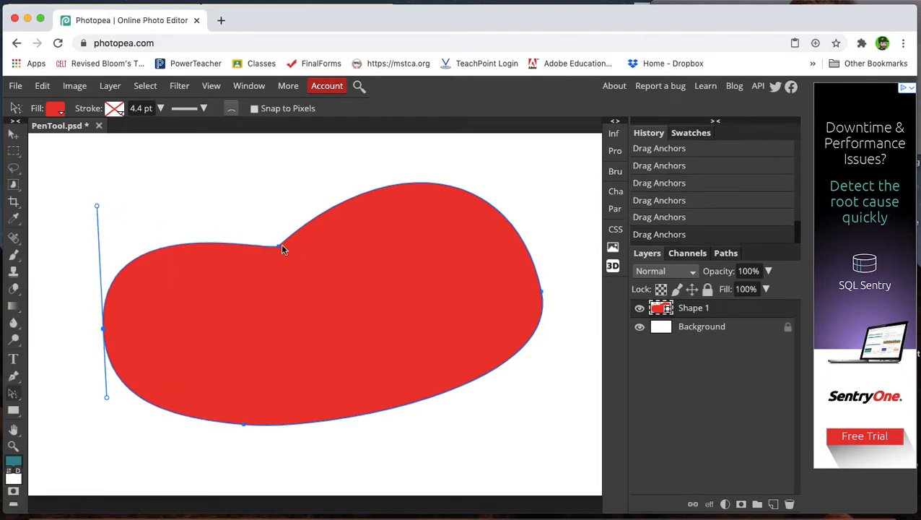
# Raise and flatten the top anchor with a longer left and shorter right handle, and extend the right-side anchor's upper handle upward
pyautogui.moveTo(281, 249); pyautogui.dragTo(282, 228)
pyautogui.moveTo(284, 221); pyautogui.dragTo(203, 220)
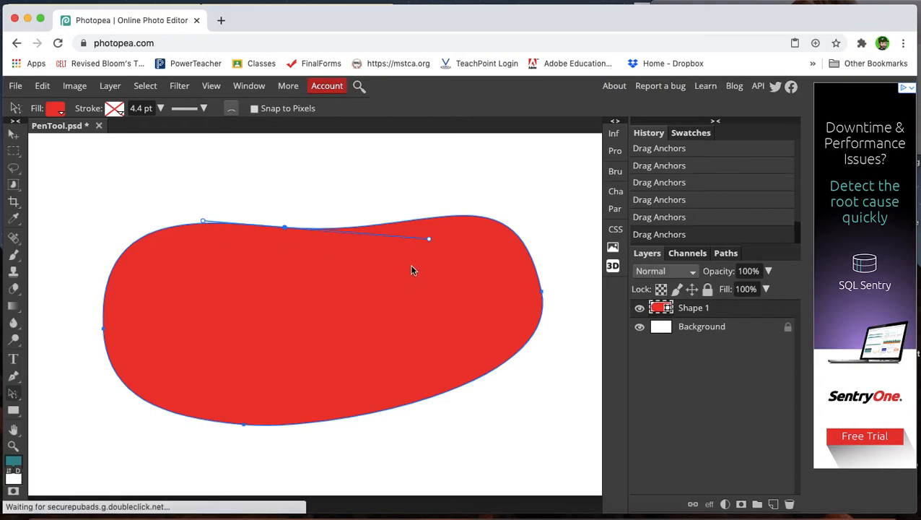
pyautogui.moveTo(428, 240); pyautogui.dragTo(319, 226)
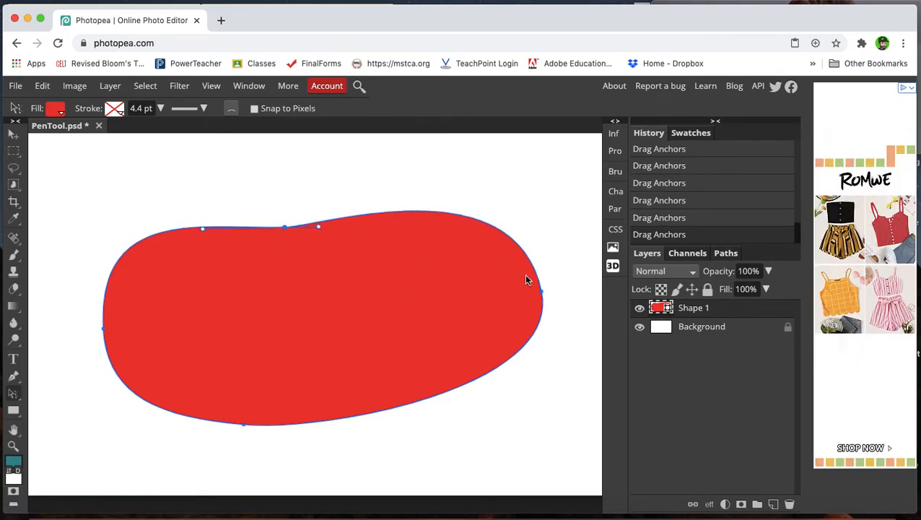
pyautogui.click(542, 291)
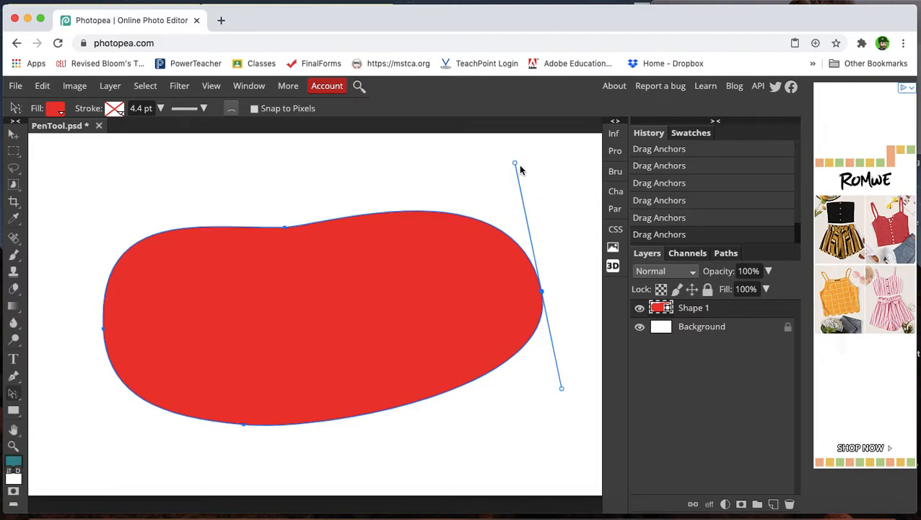
pyautogui.moveTo(514, 167); pyautogui.dragTo(516, 138)
# Lengthen the top anchor's right handle slightly and move the anchor a little down and right to smooth the dip
pyautogui.click(285, 256)
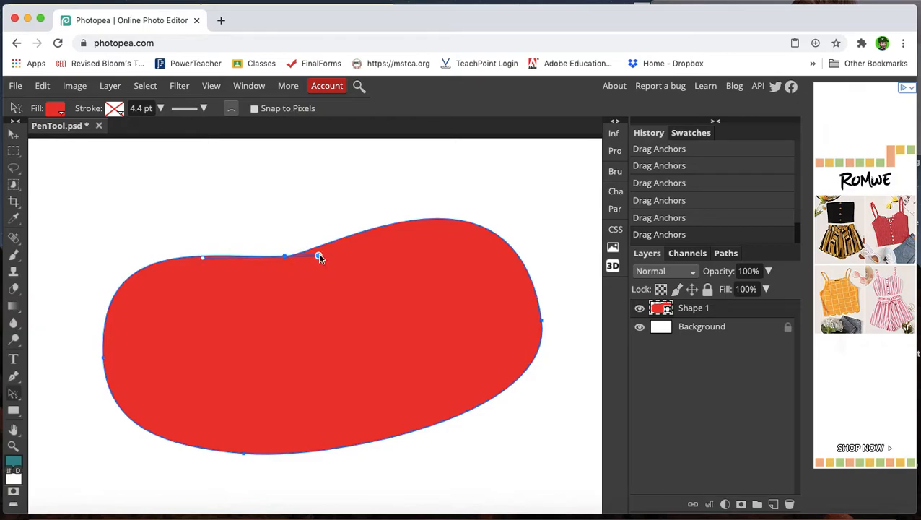
pyautogui.moveTo(320, 258); pyautogui.dragTo(341, 249)
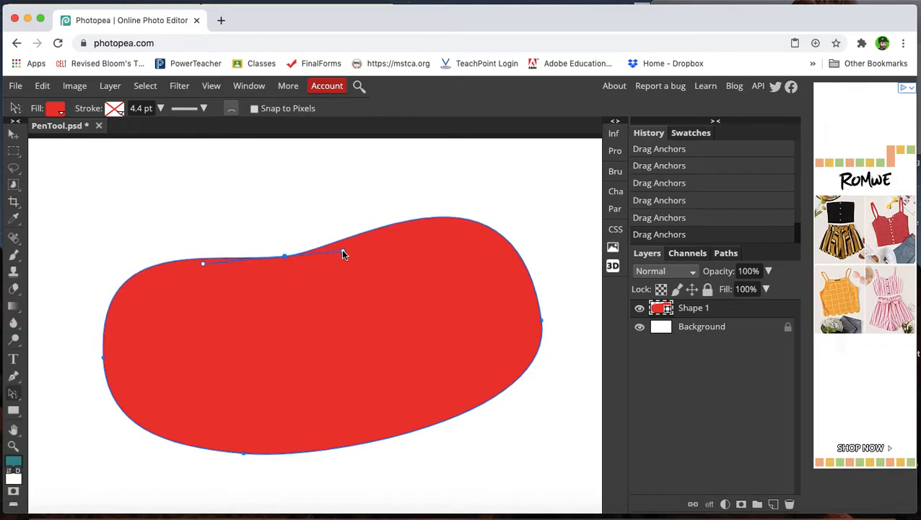
pyautogui.moveTo(287, 257); pyautogui.dragTo(289, 269)
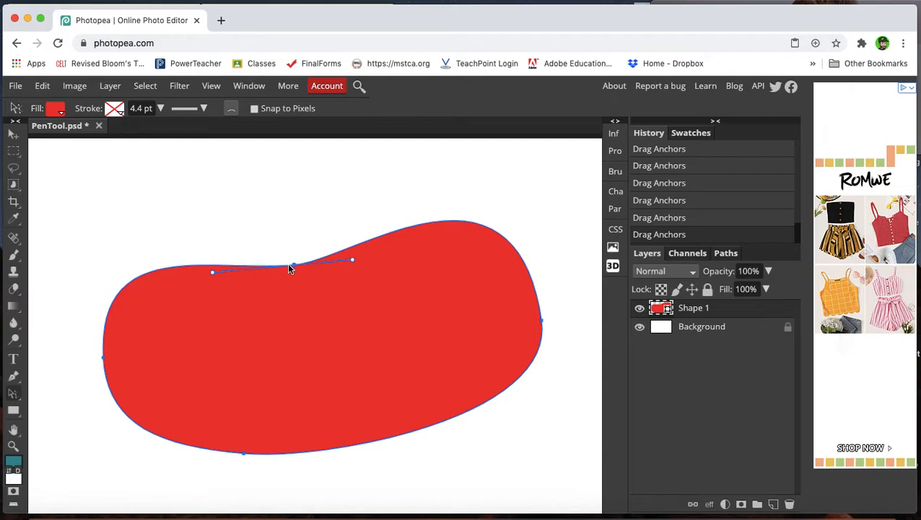
# Refine the left anchor's position and handle angle, and move the bottom anchor down and right to round the lower edge
pyautogui.click(103, 359)
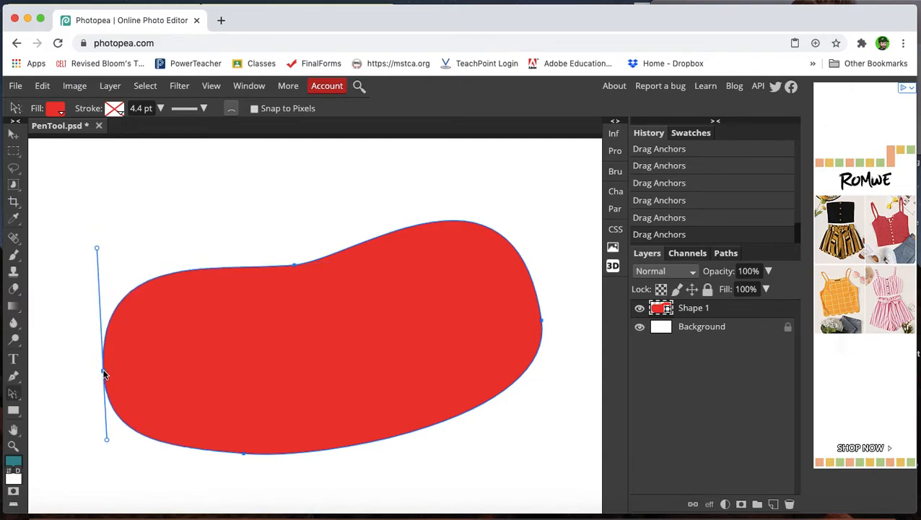
pyautogui.moveTo(97, 249)
pyautogui.mouseDown()
pyautogui.moveTo(96, 282)
pyautogui.moveTo(93, 246)
pyautogui.mouseUp()
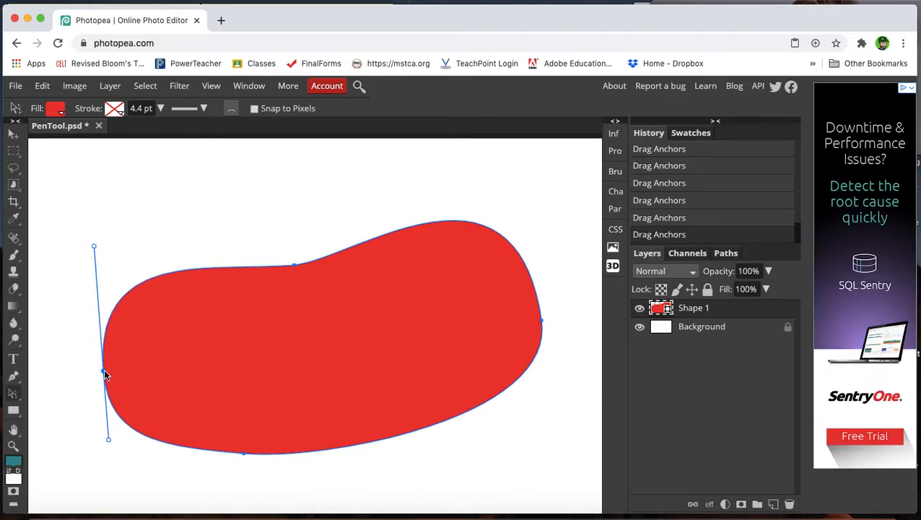
pyautogui.moveTo(104, 374); pyautogui.dragTo(104, 361)
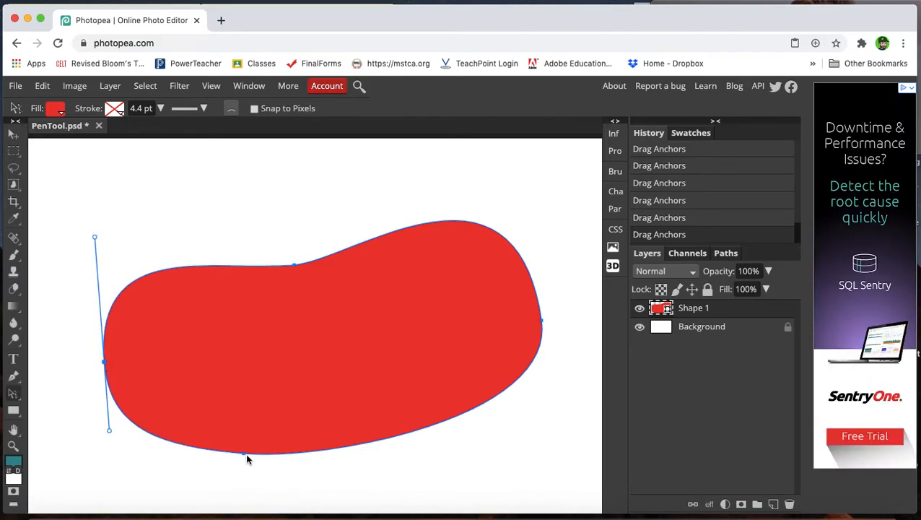
pyautogui.moveTo(244, 454); pyautogui.dragTo(273, 471)
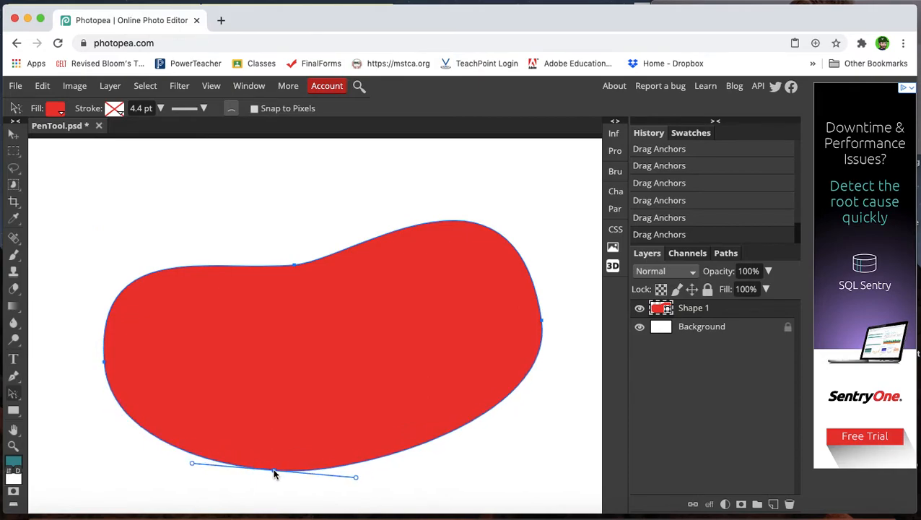
# Lengthen the bottom anchor's right handle, move the right-side anchor up and slightly outward, and shorten its upper handle
pyautogui.moveTo(356, 479); pyautogui.dragTo(410, 477)
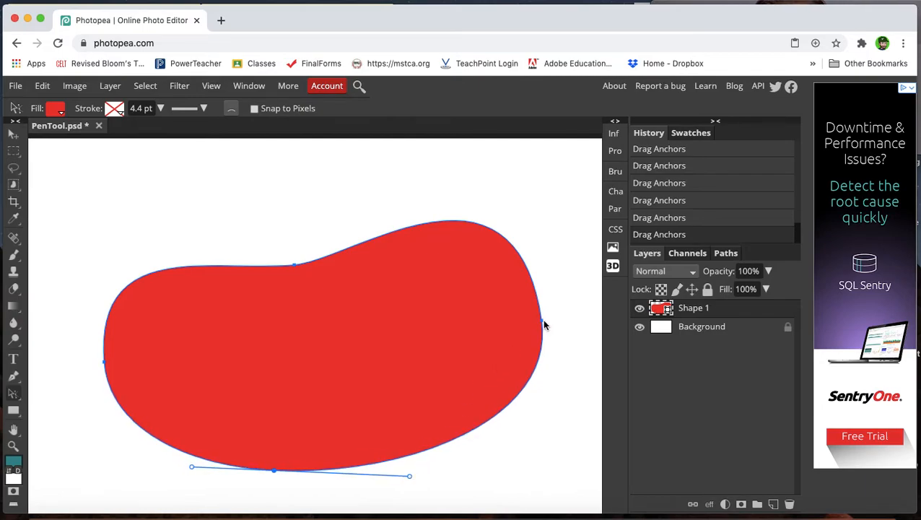
pyautogui.moveTo(542, 320); pyautogui.dragTo(549, 292)
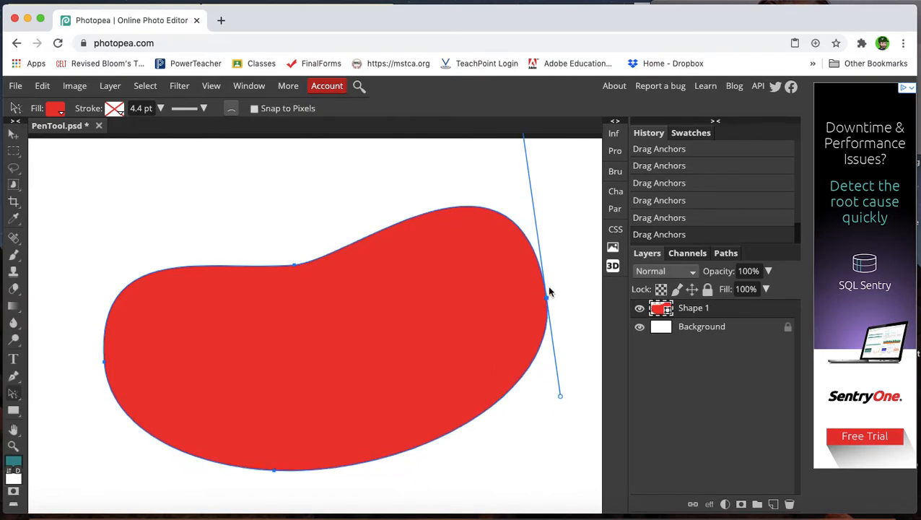
pyautogui.scroll(3, 548, 289)
pyautogui.moveTo(521, 155); pyautogui.dragTo(527, 211)
pyautogui.scroll(-3, 491, 391)
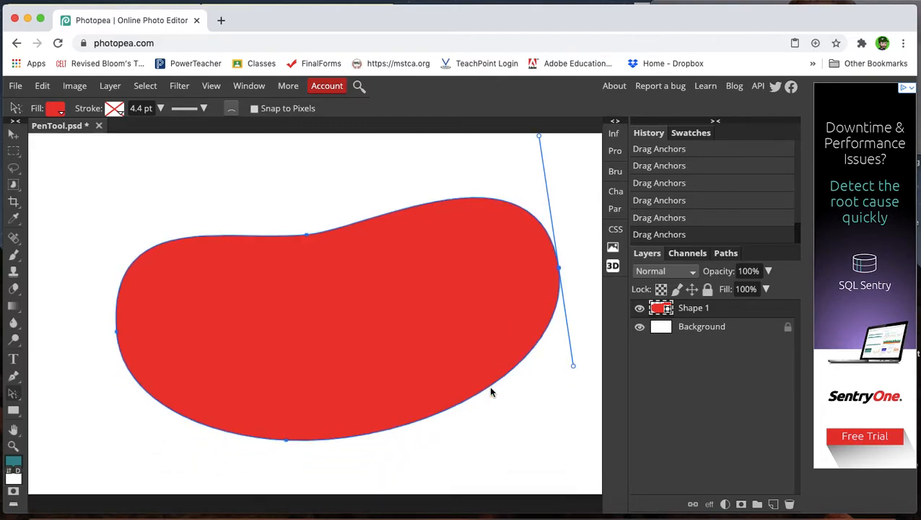
# Shorten the left anchor's upper handle to soften the shape's upper-left curve
pyautogui.click(117, 333)
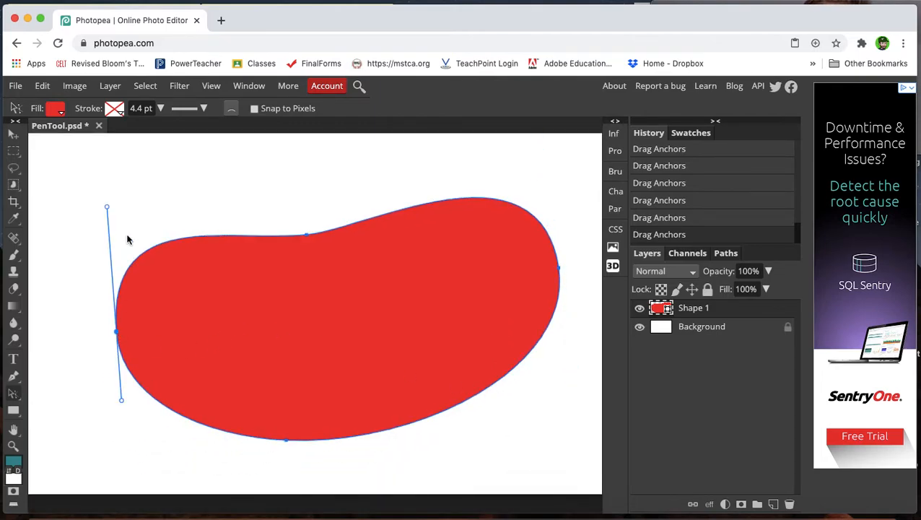
pyautogui.moveTo(108, 208); pyautogui.dragTo(111, 243)
pyautogui.press('super+minus')
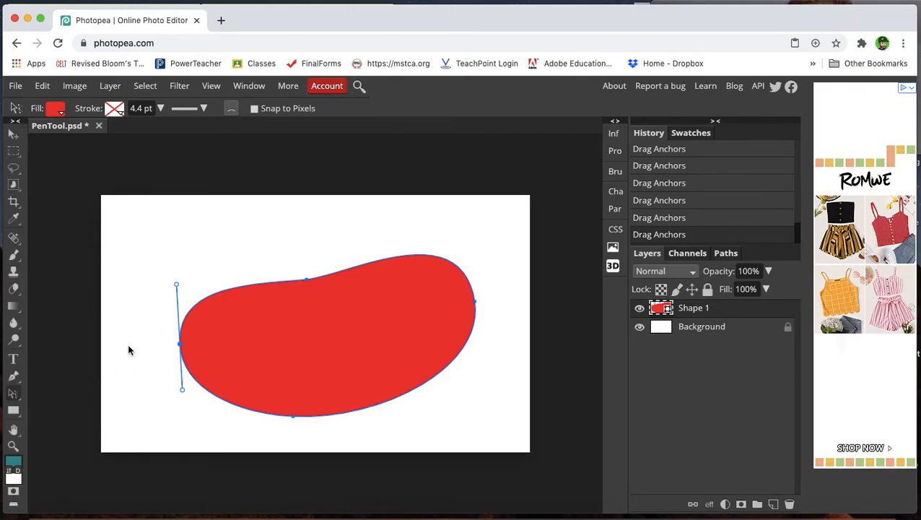
# Scale the red shape proportionally to about 31.88%, rotate it about -34.6°, and place it in the canvas's upper-left area
pyautogui.click(11, 138)
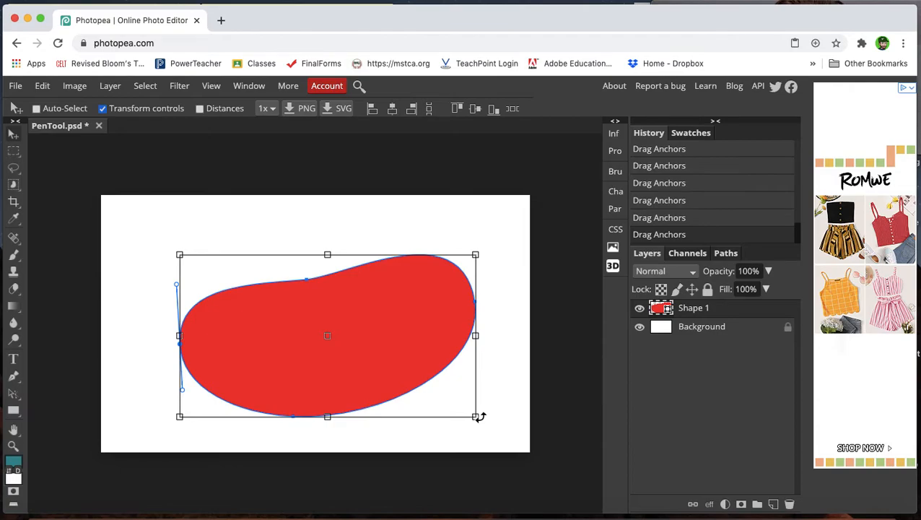
pyautogui.moveTo(475, 415); pyautogui.dragTo(251, 282)
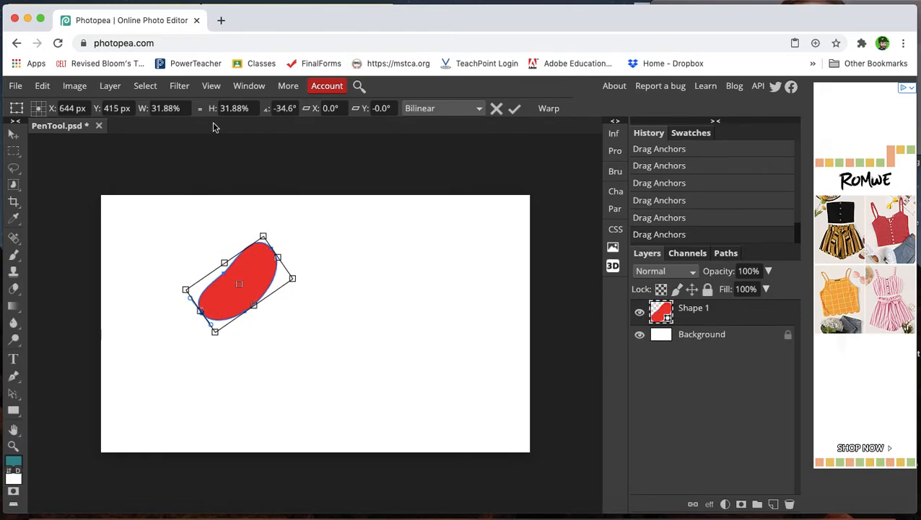
# Duplicate the red shape's layer, rotate the copy about 78.5°, and place it against the original's lower-right side
pyautogui.click(112, 88)
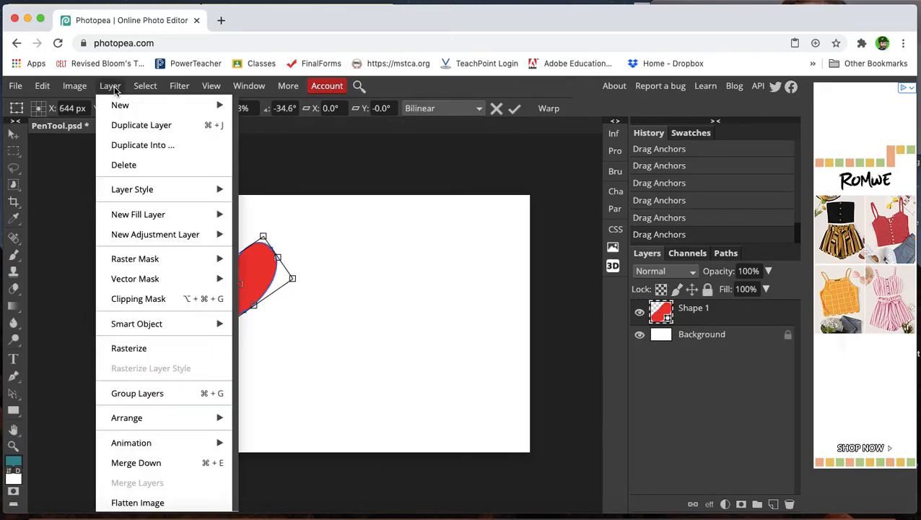
pyautogui.click(135, 127)
pyautogui.moveTo(255, 282); pyautogui.dragTo(353, 313)
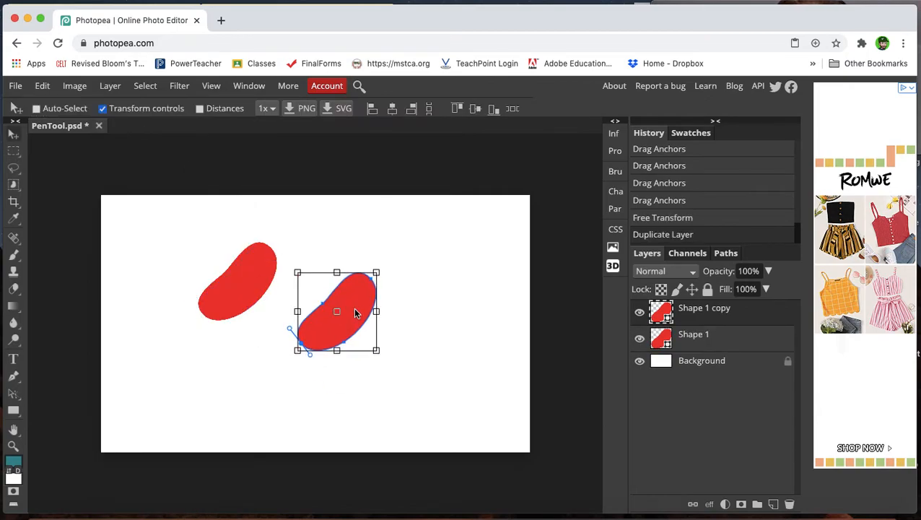
pyautogui.moveTo(386, 267); pyautogui.dragTo(321, 329)
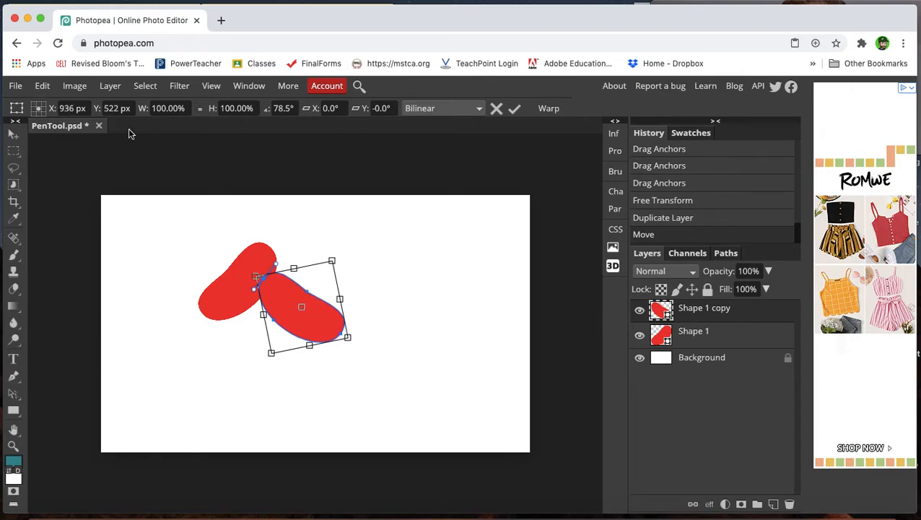
# Change the duplicated shape's fill color to blue
pyautogui.click(12, 379)
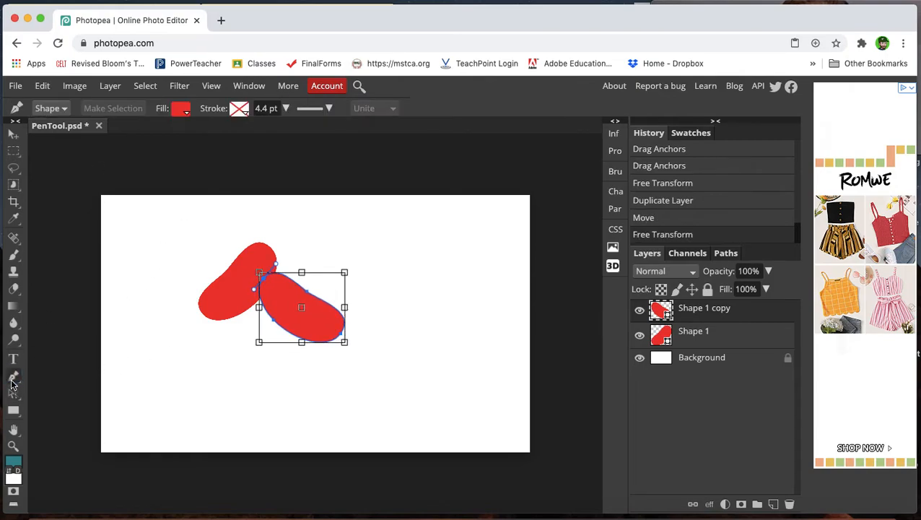
pyautogui.click(184, 111)
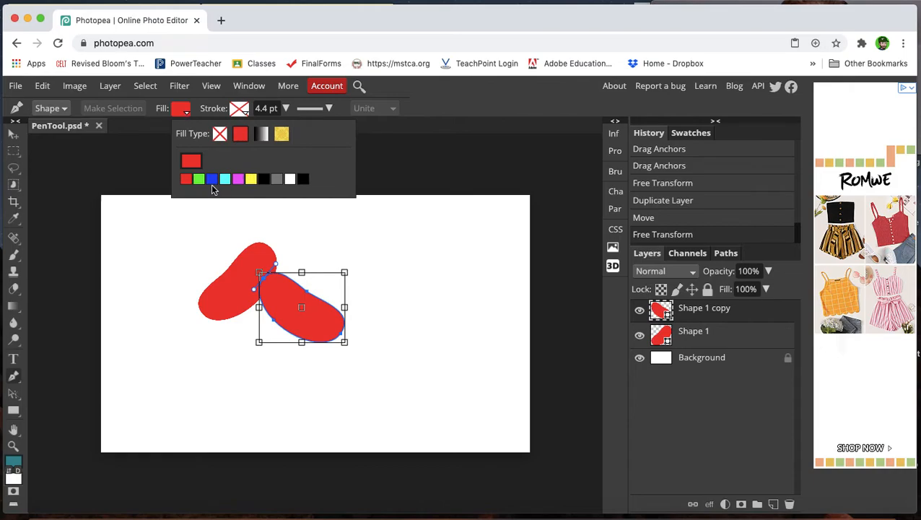
pyautogui.click(213, 179)
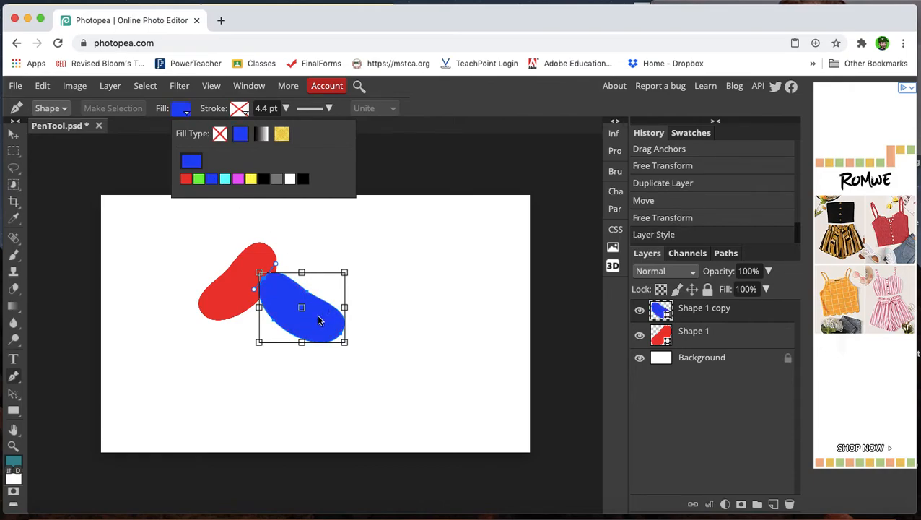
# Duplicate the blue shape's layer, move the copy below the original, and rotate it about -61.8°
pyautogui.click(110, 86)
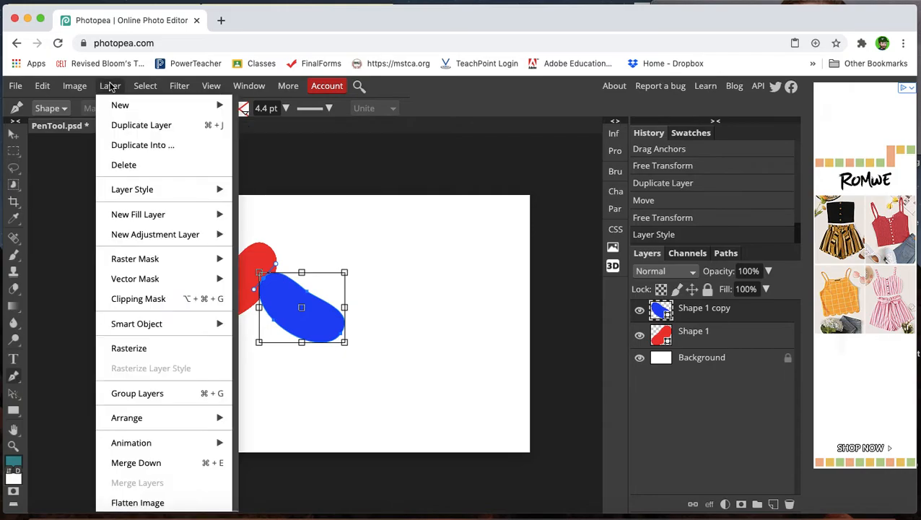
pyautogui.click(148, 127)
pyautogui.click(324, 316)
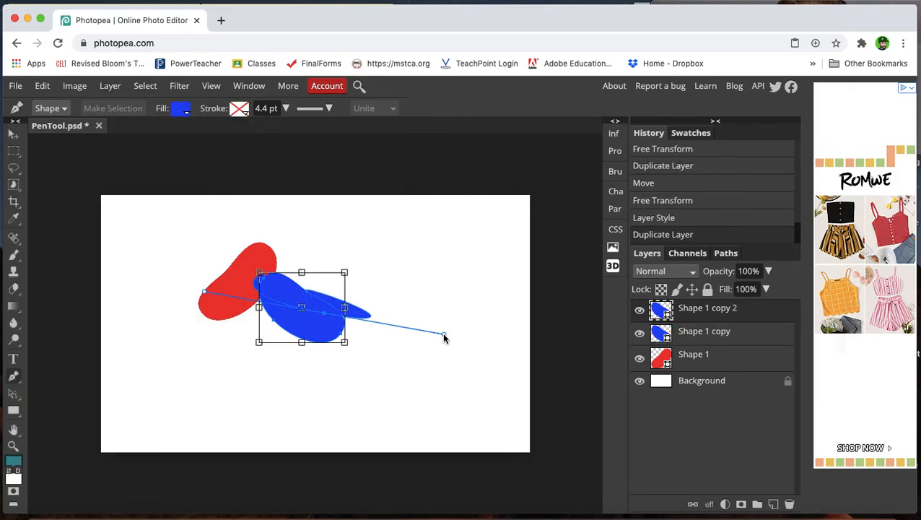
pyautogui.hotkey('ctrl', 'z')
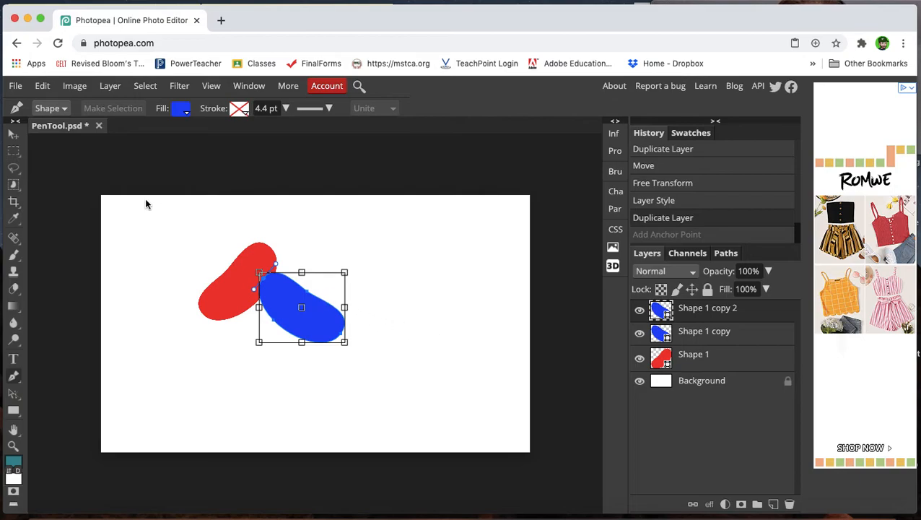
pyautogui.click(14, 135)
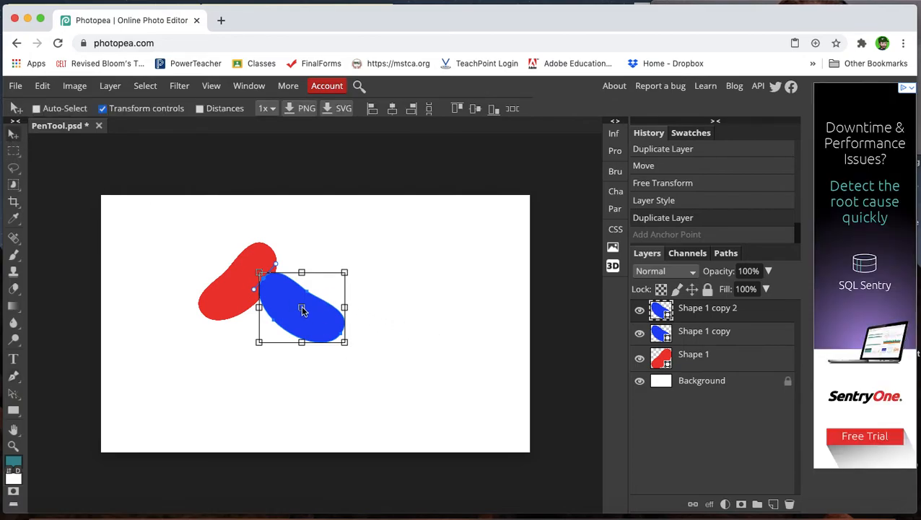
pyautogui.moveTo(292, 315); pyautogui.dragTo(283, 381)
pyautogui.moveTo(343, 409); pyautogui.dragTo(341, 354)
pyautogui.moveTo(313, 382)
pyautogui.mouseDown()
pyautogui.moveTo(313, 357)
pyautogui.moveTo(319, 386)
pyautogui.moveTo(312, 390)
pyautogui.mouseUp()
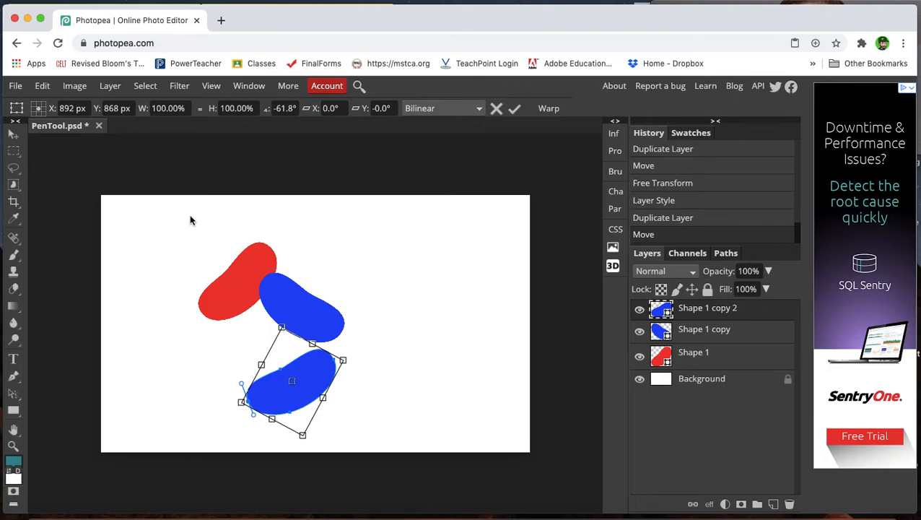
# Change the lower blue shape's fill to orange, hex ff8200
pyautogui.click(14, 376)
pyautogui.click(182, 109)
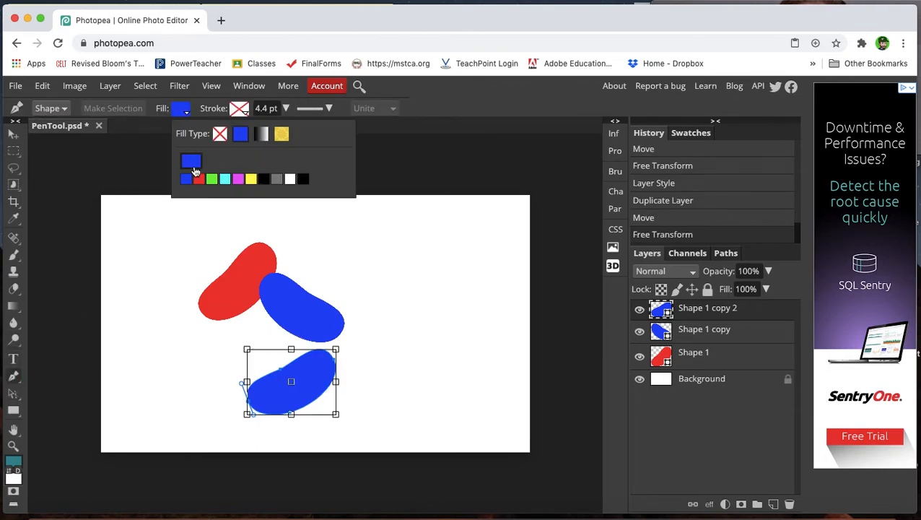
pyautogui.click(191, 162)
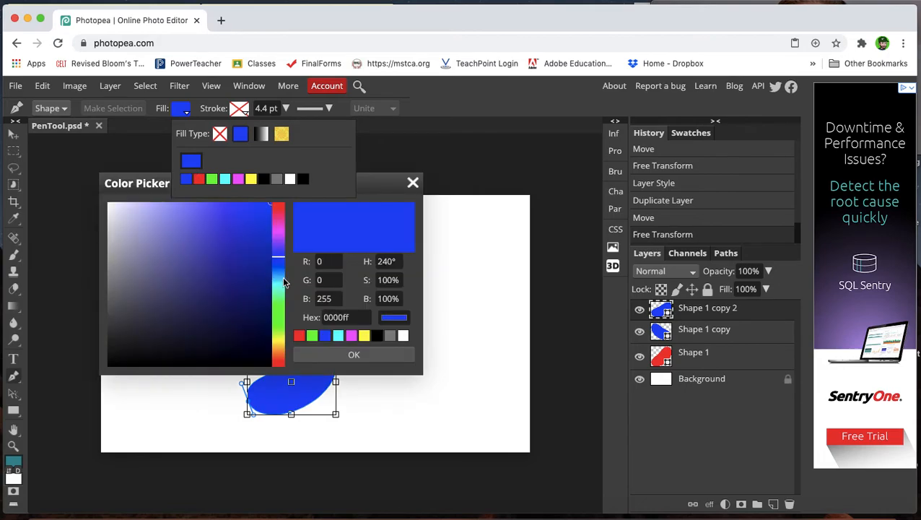
pyautogui.moveTo(280, 266); pyautogui.dragTo(280, 352)
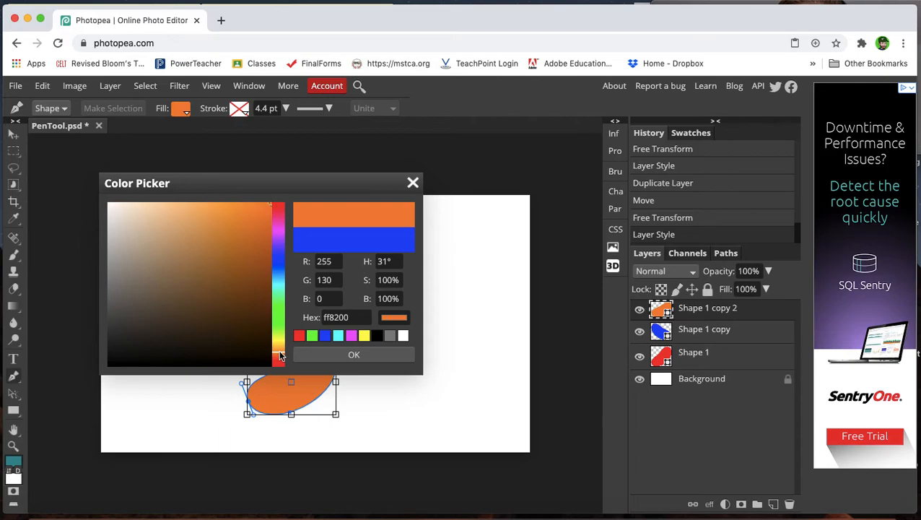
pyautogui.click(354, 354)
# Undo the stray anchor point on the orange shape, and step through the history states back to the orange fill
pyautogui.moveTo(320, 388); pyautogui.dragTo(316, 384)
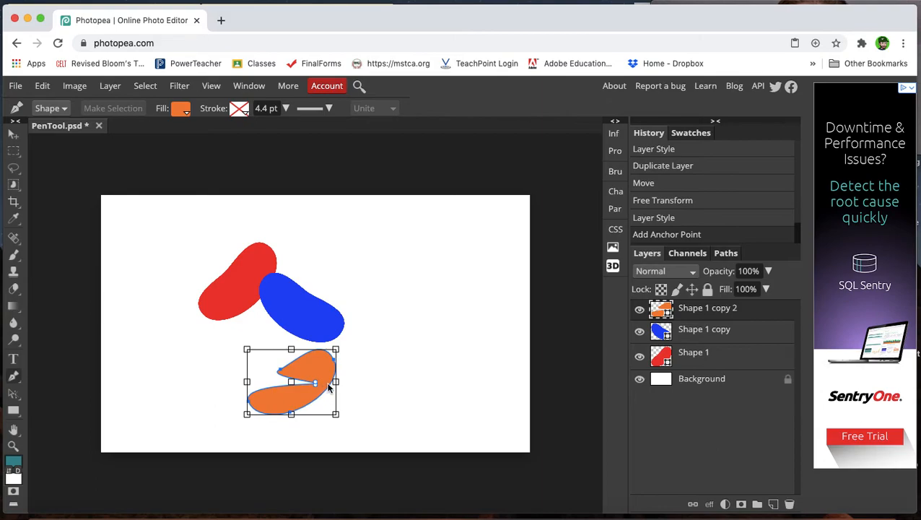
pyautogui.hotkey('ctrl', 'z')
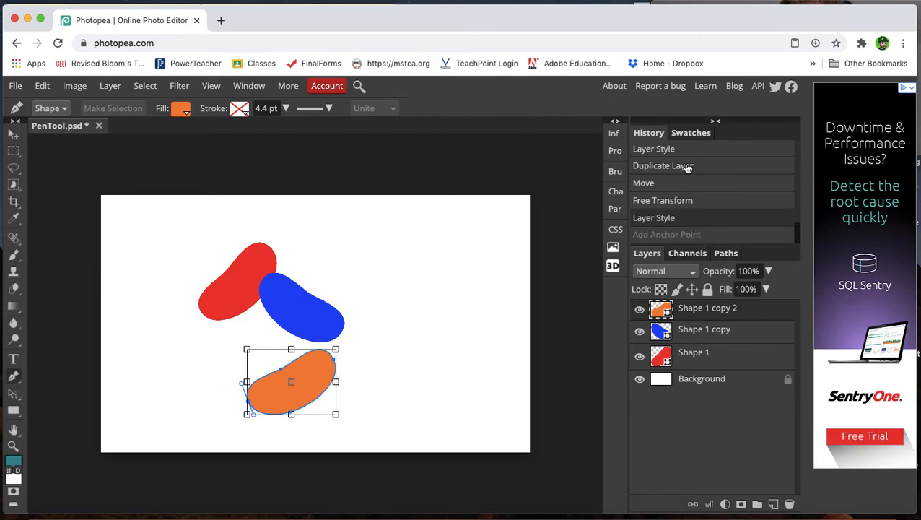
pyautogui.click(672, 202)
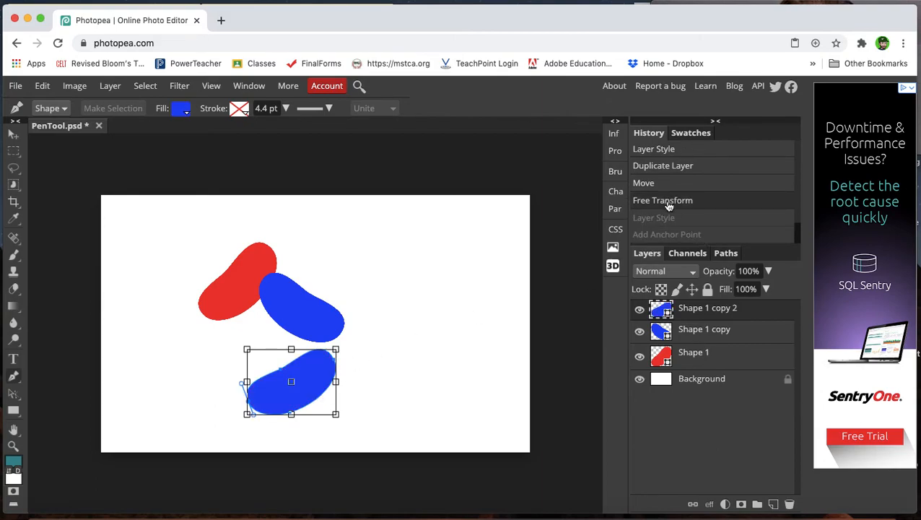
pyautogui.click(656, 218)
pyautogui.click(648, 236)
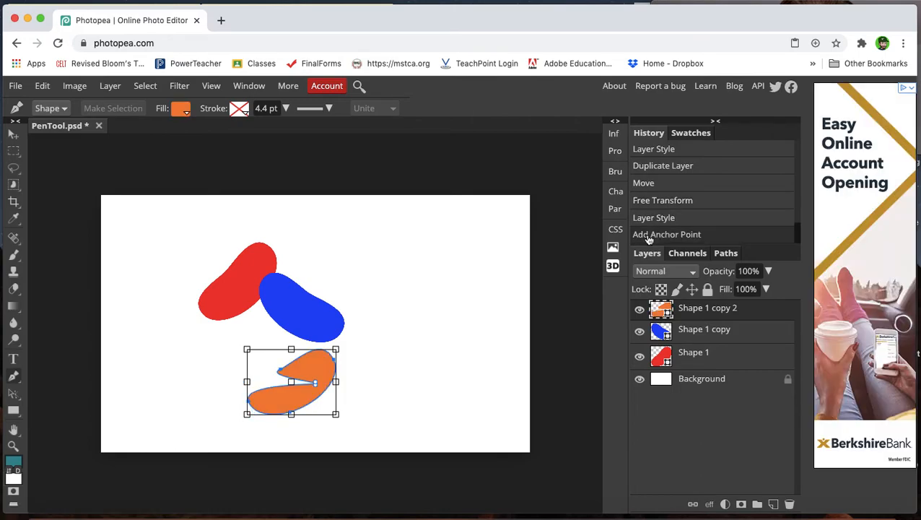
pyautogui.click(650, 220)
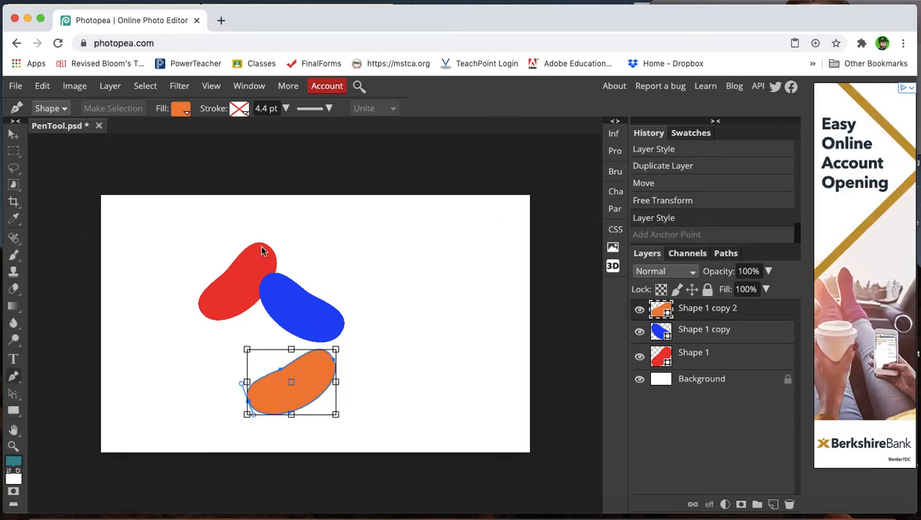
# Redo the stray anchor point on the orange shape, and undo it again
pyautogui.click(46, 87)
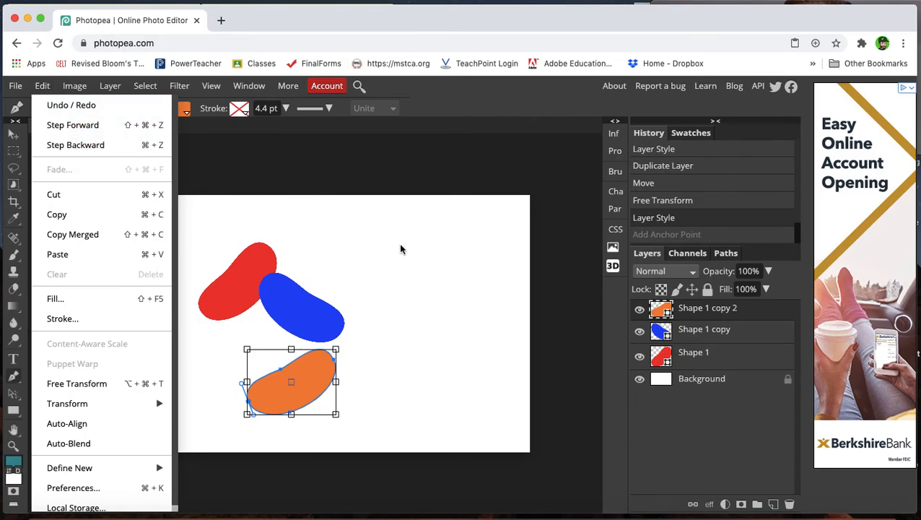
pyautogui.press('shift+super+z')
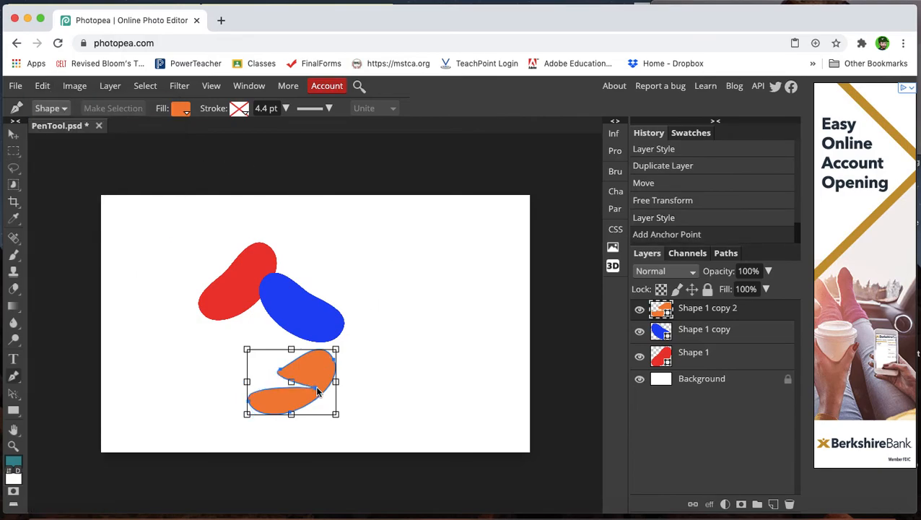
pyautogui.press('super+z')
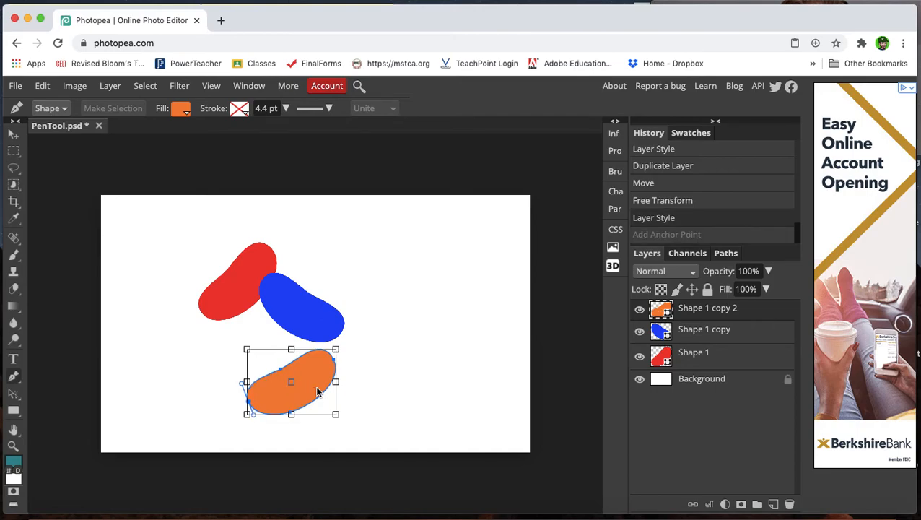
# Duplicate the orange shape's layer and move the copy to the right of the original
pyautogui.click(13, 135)
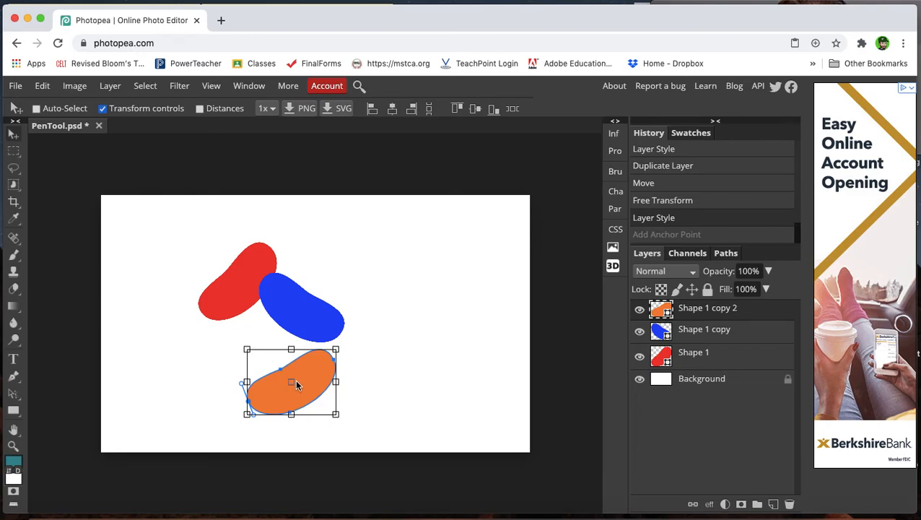
pyautogui.click(109, 87)
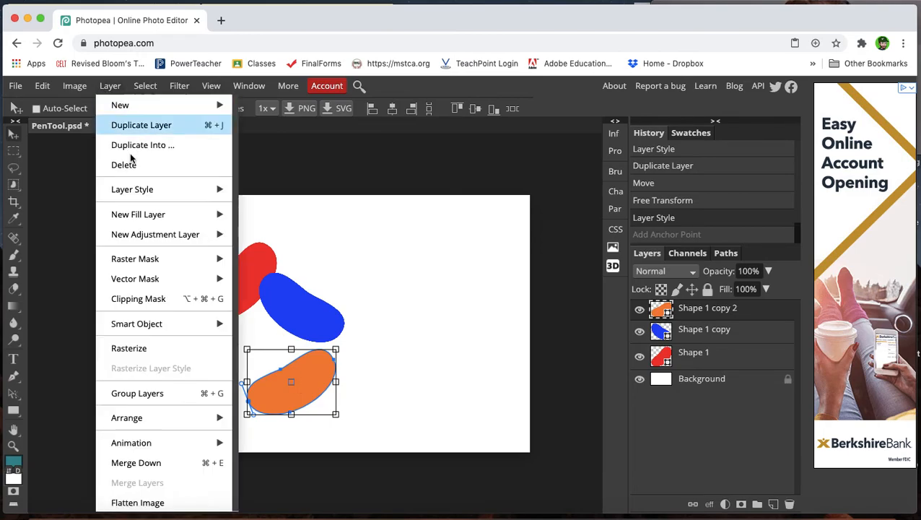
pyautogui.click(135, 126)
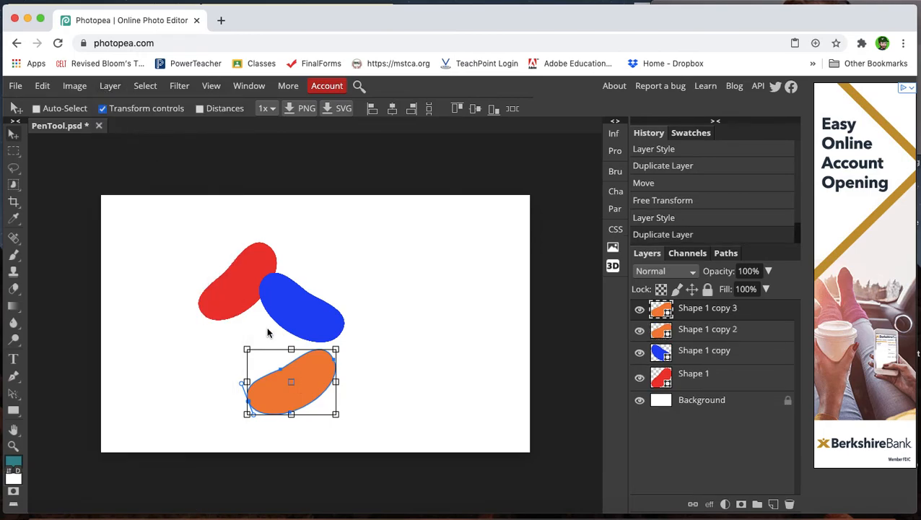
pyautogui.moveTo(311, 380); pyautogui.dragTo(403, 385)
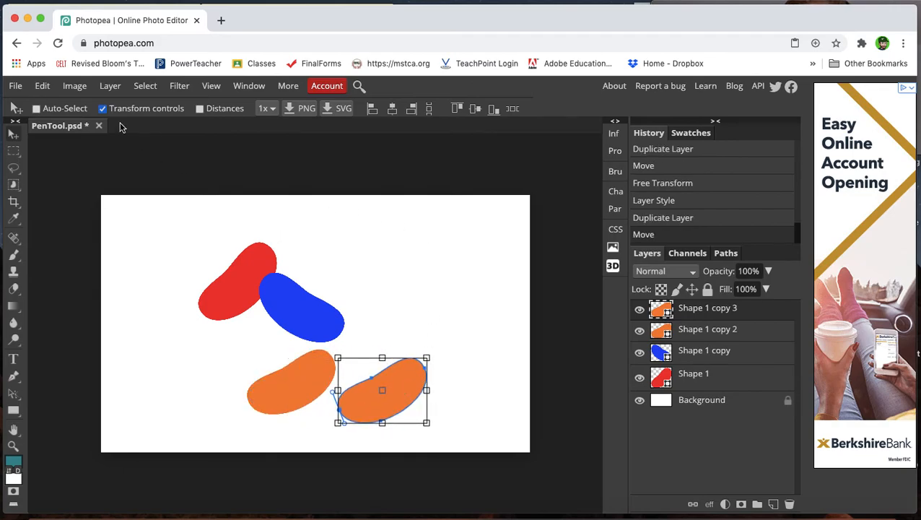
# Flip the right orange shape horizontally and move it slightly up and right, level with the other orange shape
pyautogui.click(45, 88)
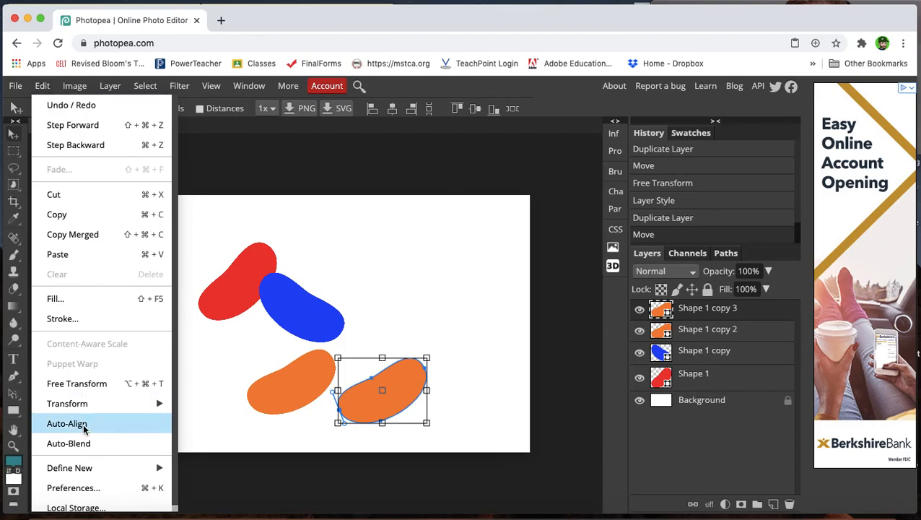
pyautogui.moveTo(92, 409)
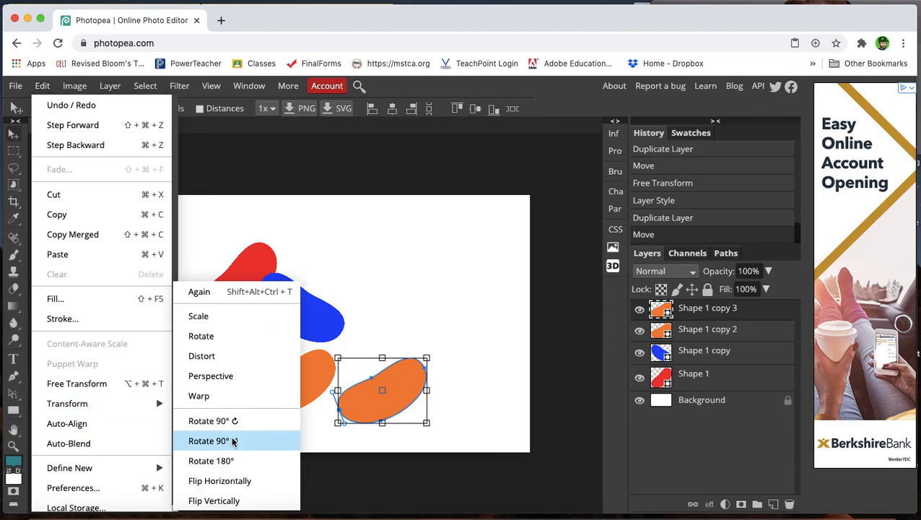
pyautogui.click(233, 488)
pyautogui.moveTo(364, 394)
pyautogui.mouseDown()
pyautogui.moveTo(345, 401)
pyautogui.moveTo(381, 388)
pyautogui.moveTo(375, 380)
pyautogui.mouseUp()
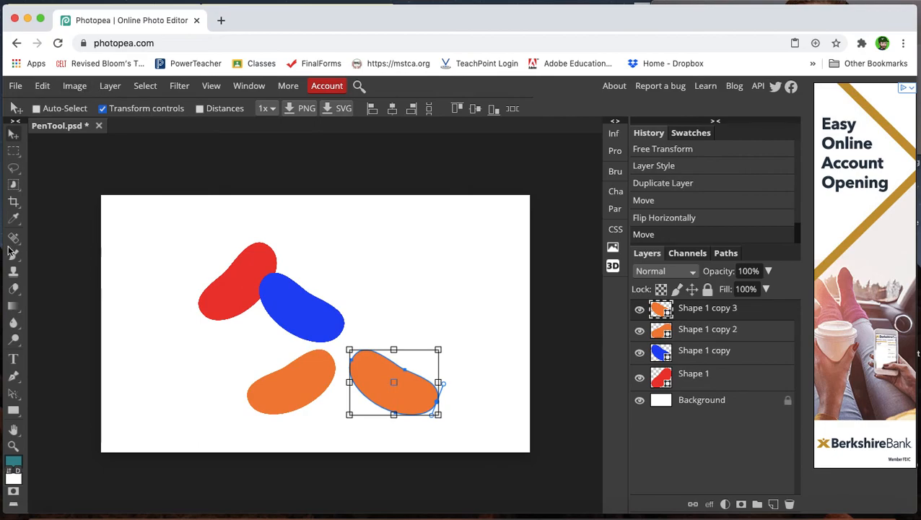
# Change the flipped right shape's fill to green, hex 3ab65b
pyautogui.click(13, 377)
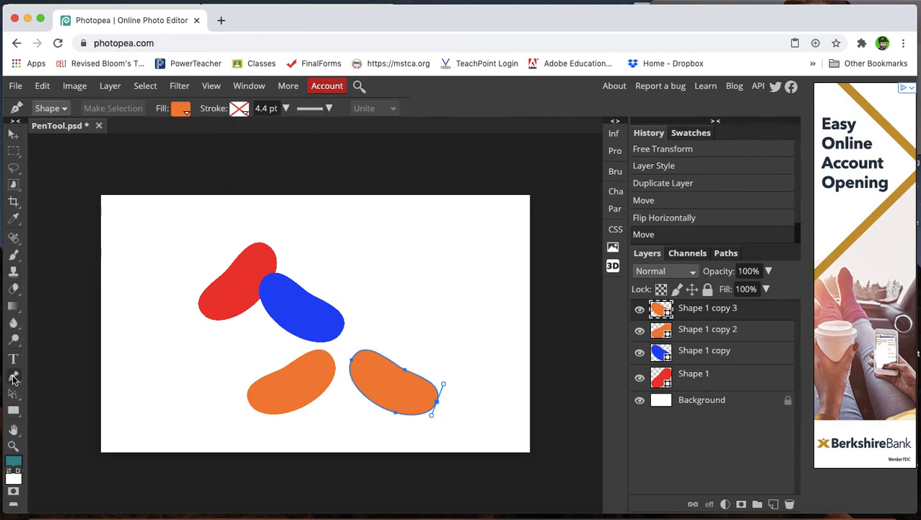
pyautogui.click(183, 108)
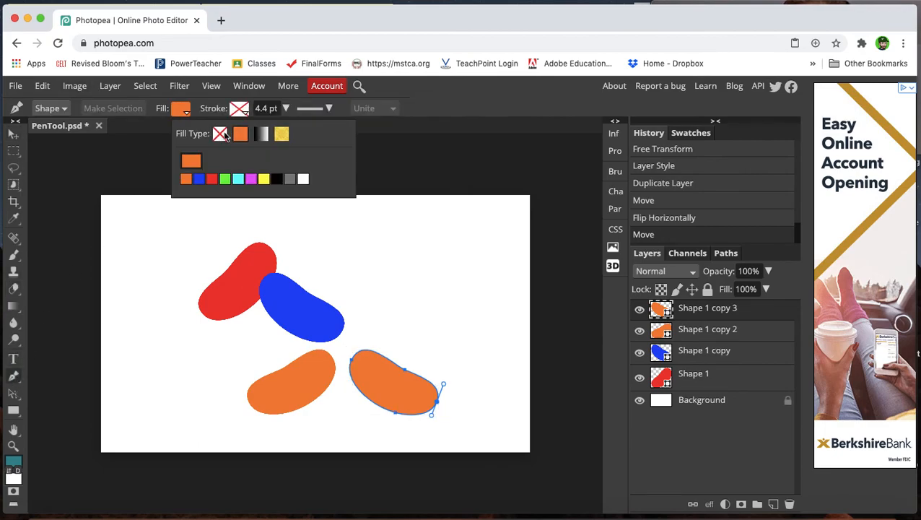
pyautogui.click(188, 161)
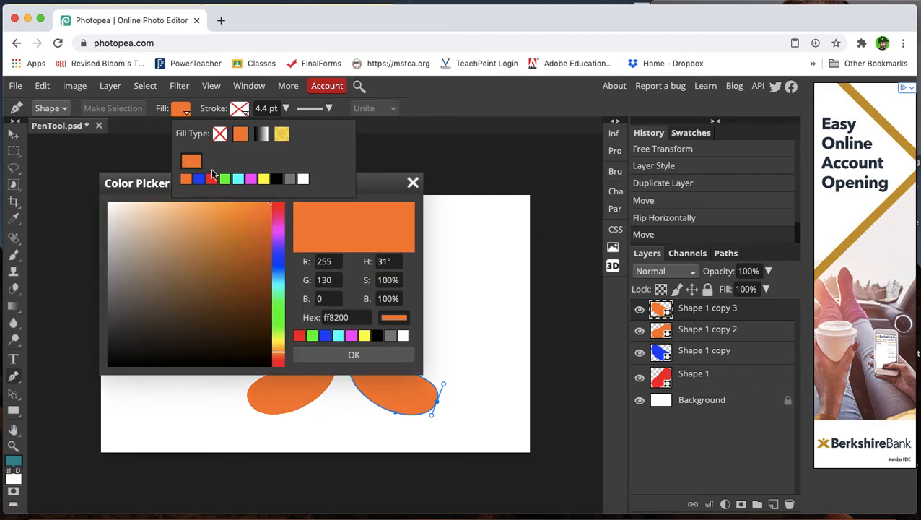
pyautogui.click(279, 303)
pyautogui.moveTo(240, 249); pyautogui.dragTo(218, 250)
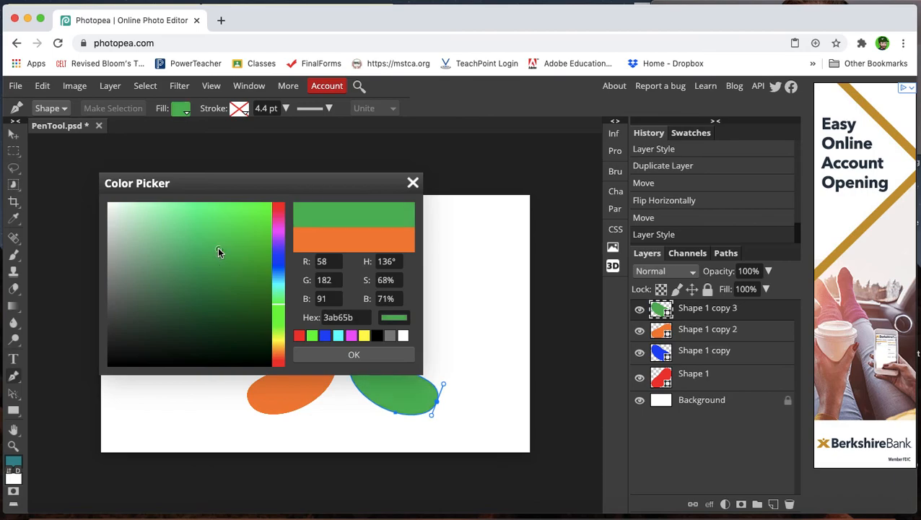
pyautogui.click(351, 355)
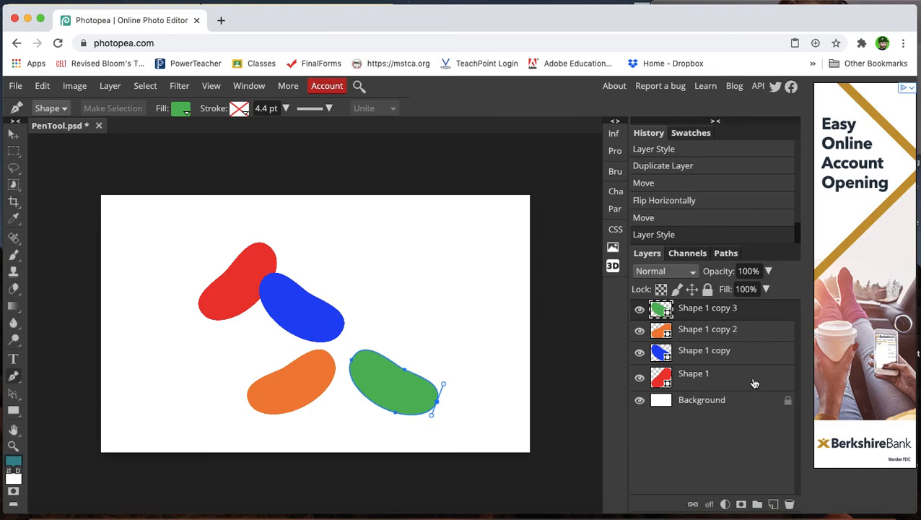
# Move all four shape layers together slightly upward on the canvas, and select the Background layer
pyautogui.click(712, 381)
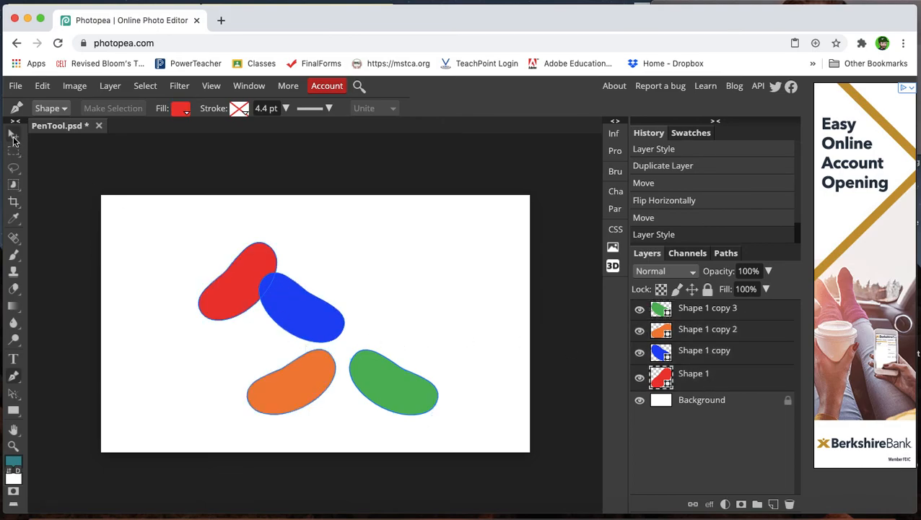
pyautogui.click(13, 136)
pyautogui.moveTo(308, 334); pyautogui.dragTo(327, 318)
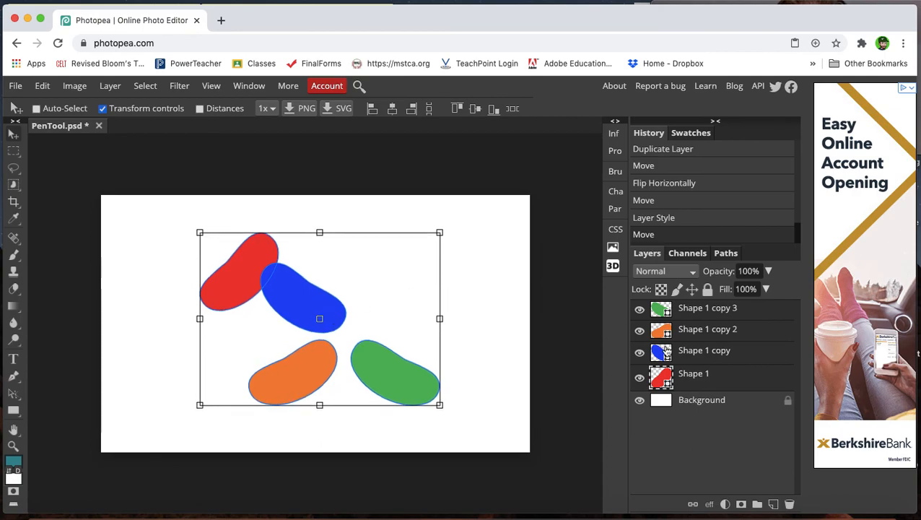
pyautogui.click(692, 403)
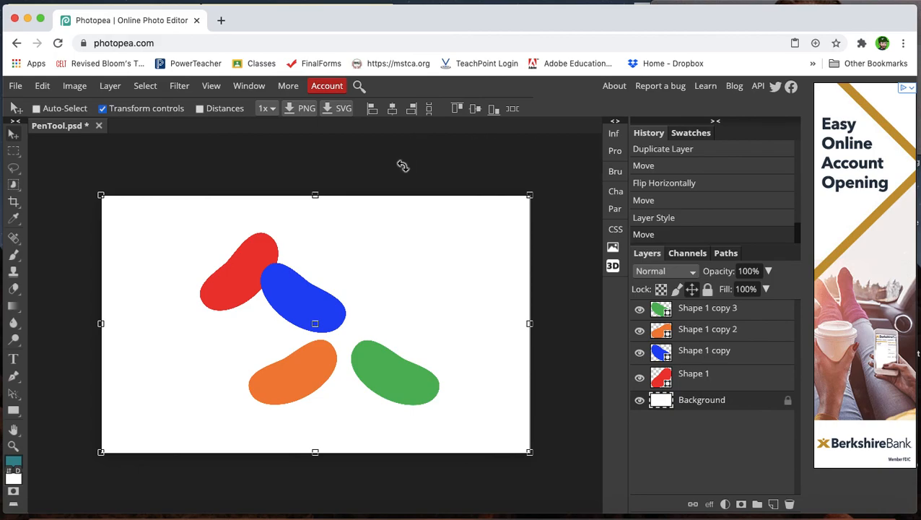
pyautogui.press('super')
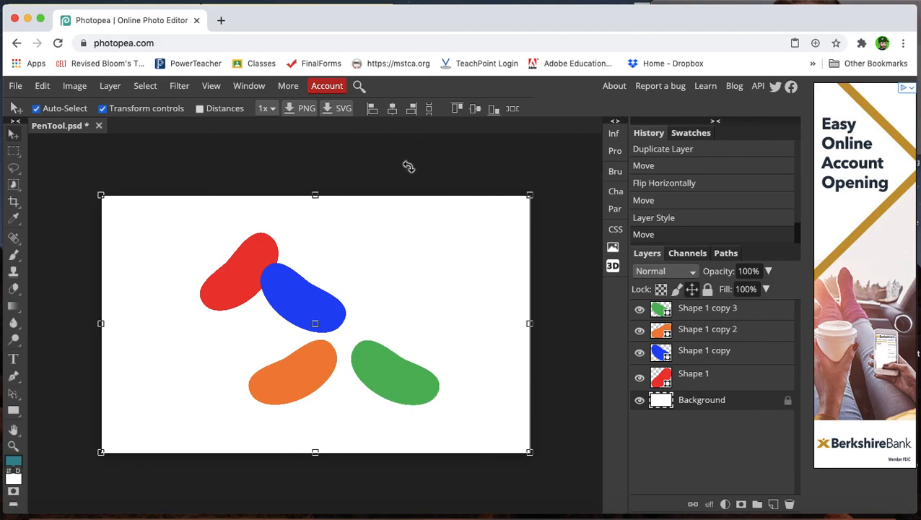